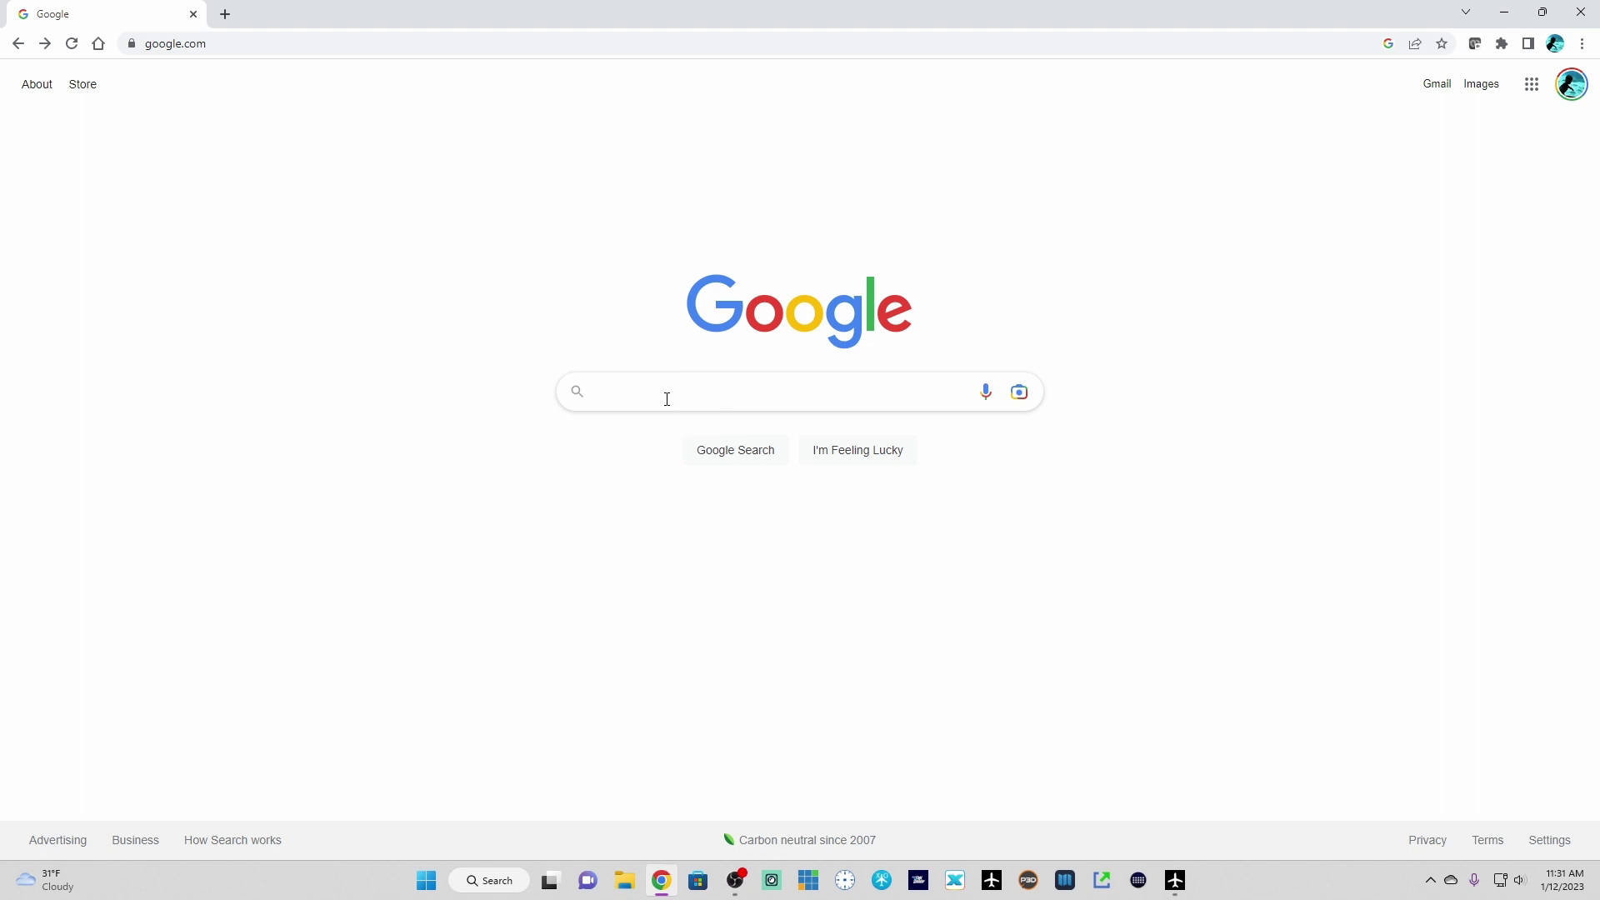
- Search Google for 'simstrumentation' to find its Air-Manager GitHub repository
{"action": "type", "text": "simstrumentation"}
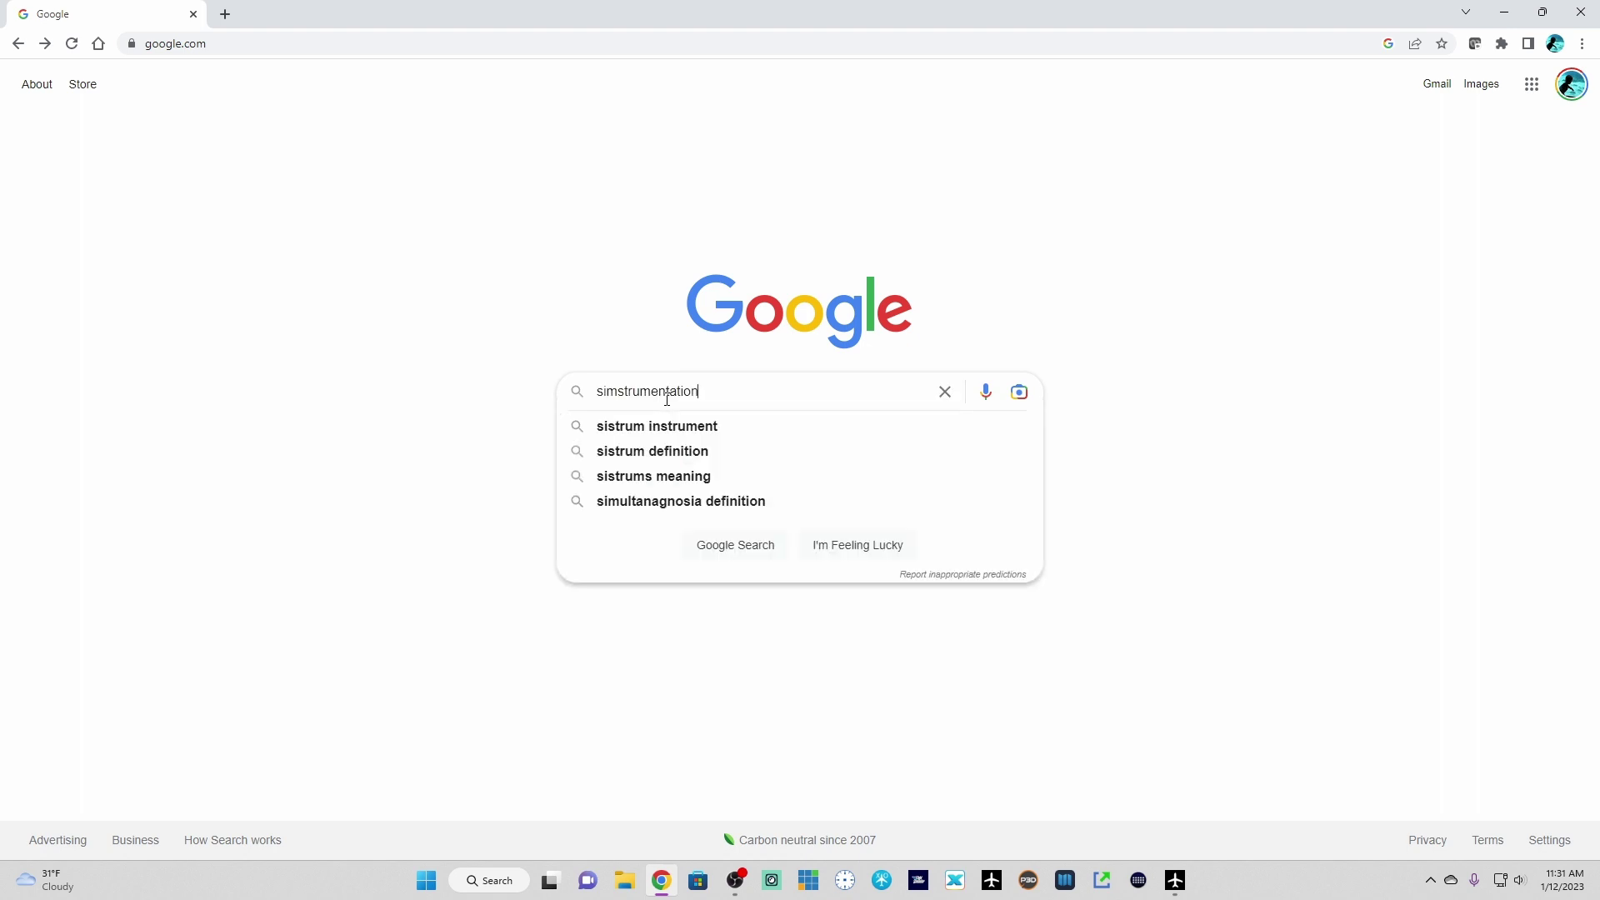
{"action": "key", "text": "Return"}
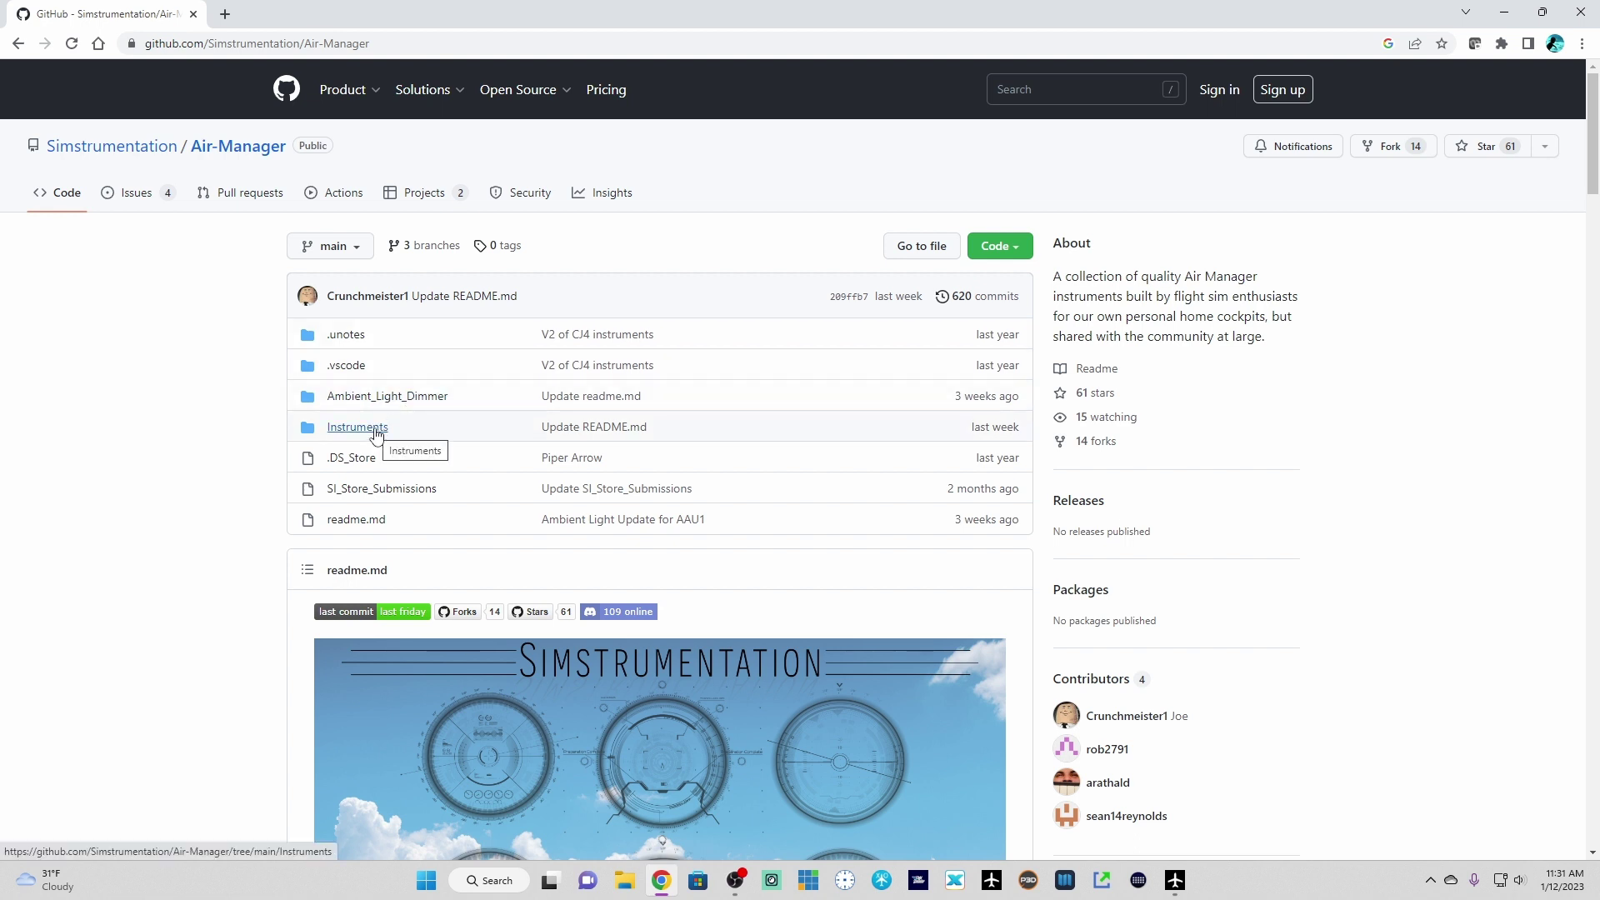
- Browse the repository page and open its Instruments folder
{"action": "scroll", "coordinate": [464, 476], "scroll_direction": "down", "scroll_amount": 15}
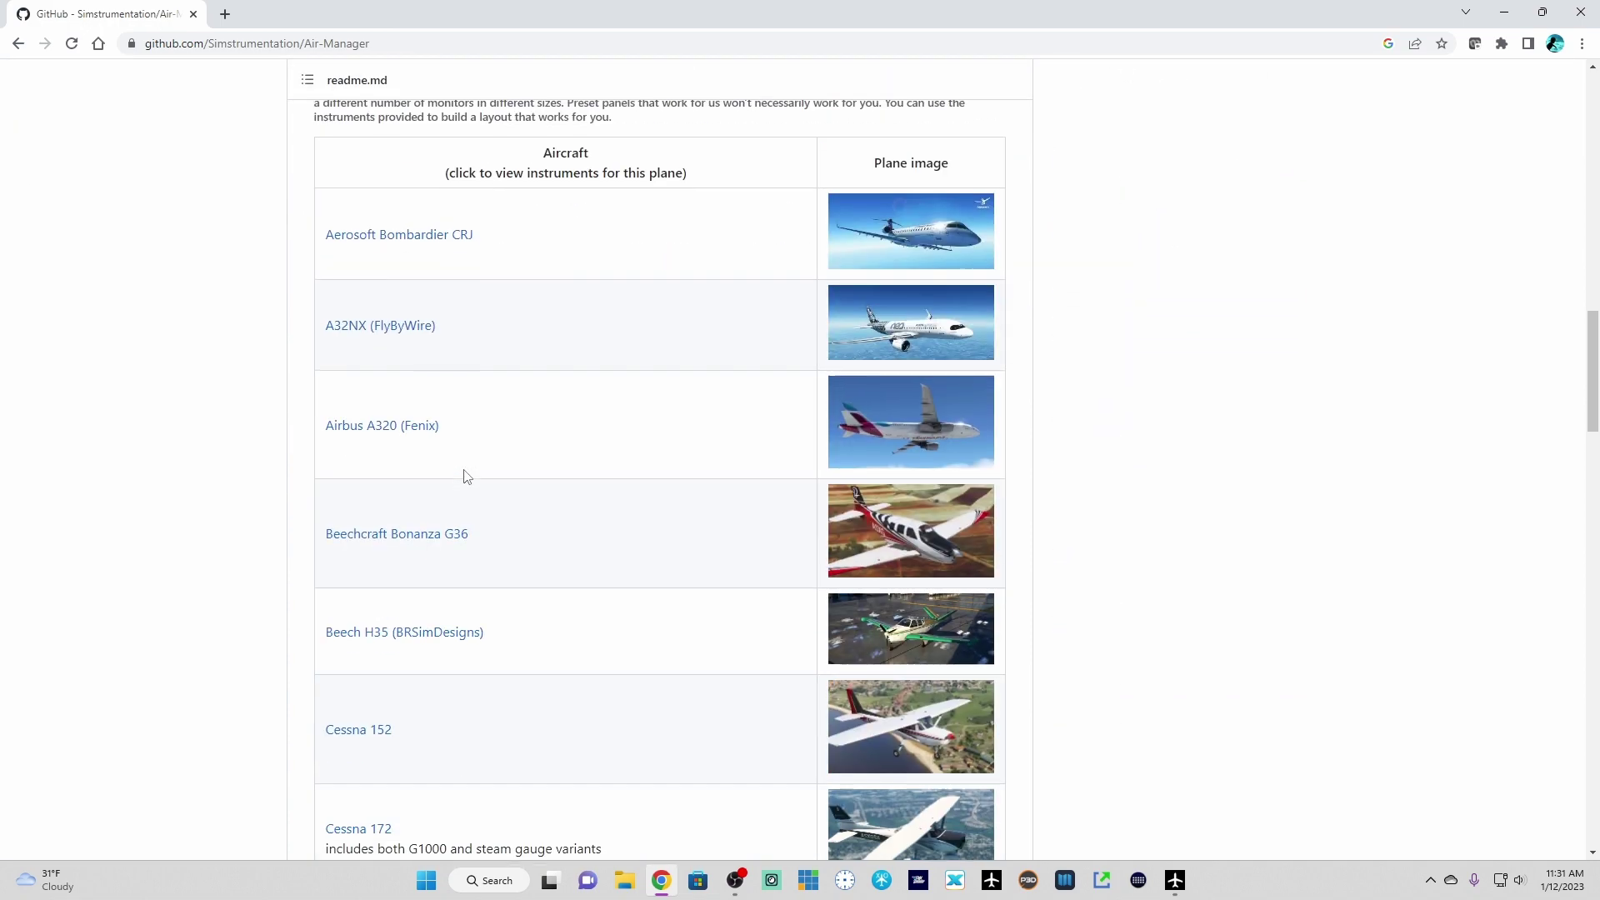
{"action": "scroll", "coordinate": [463, 476], "scroll_direction": "down", "scroll_amount": 3}
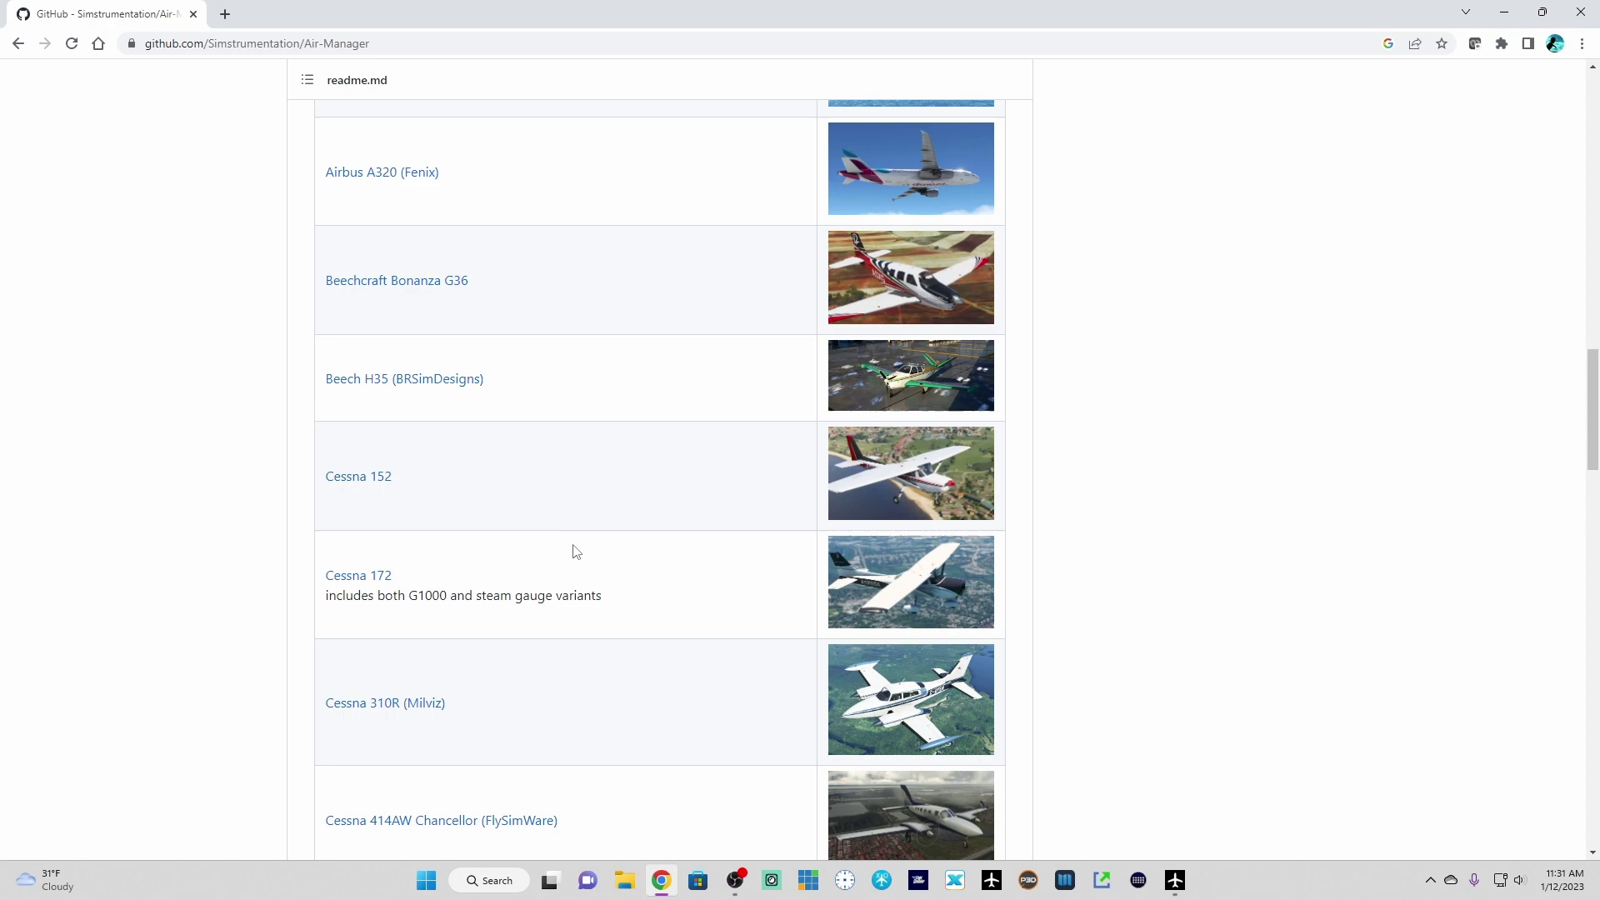
{"action": "scroll", "coordinate": [575, 552], "scroll_direction": "up", "scroll_amount": 18}
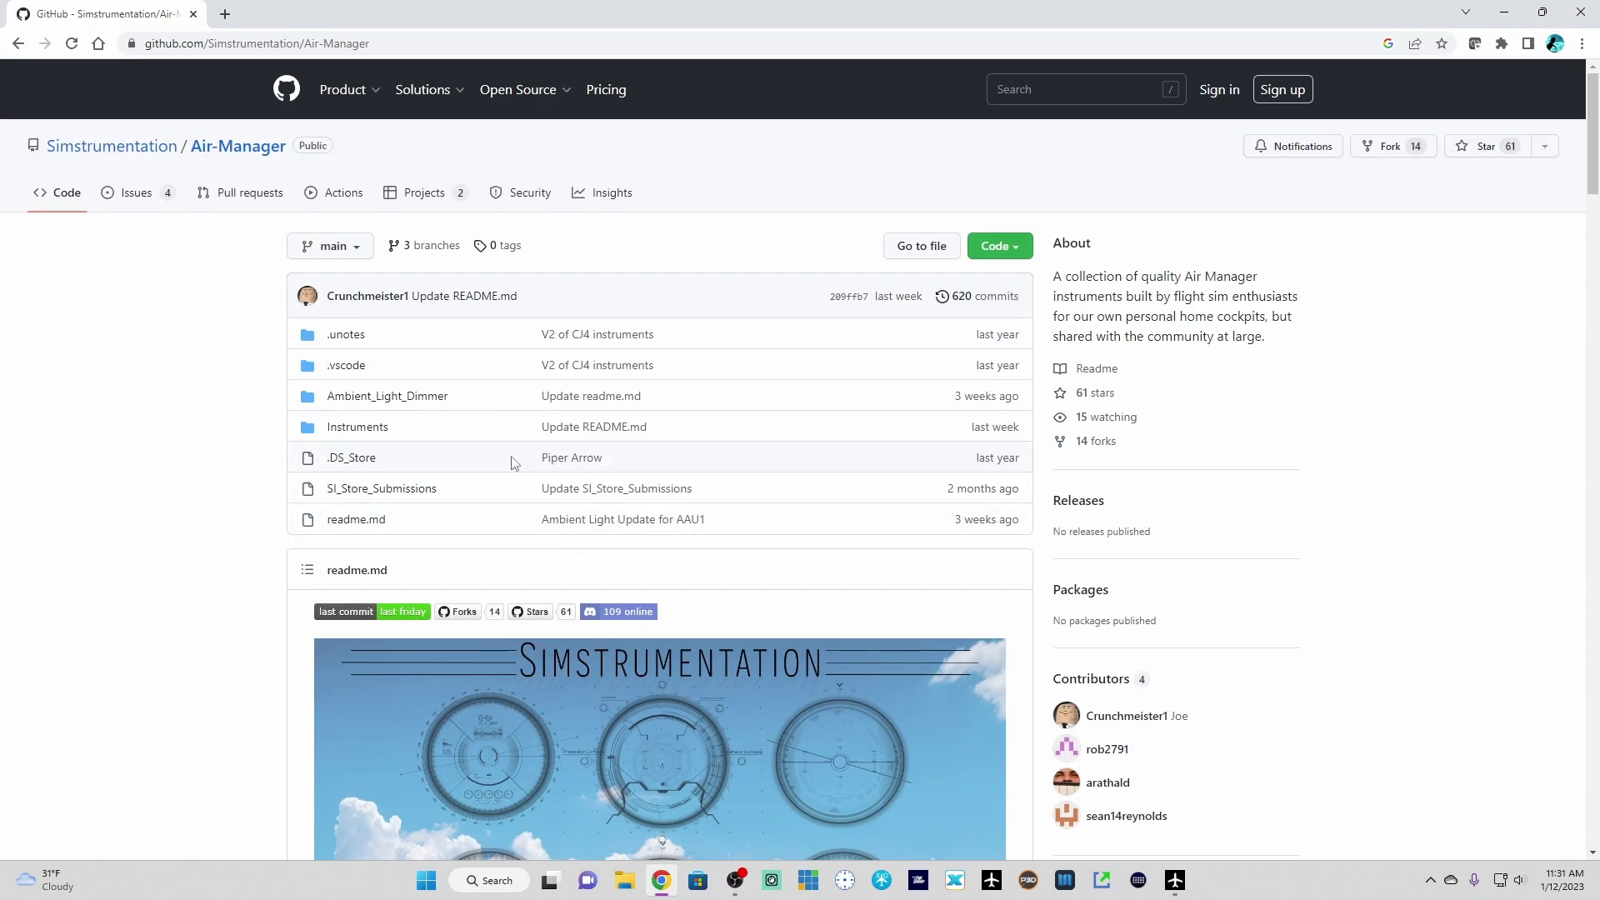
{"action": "left_click", "coordinate": [354, 429]}
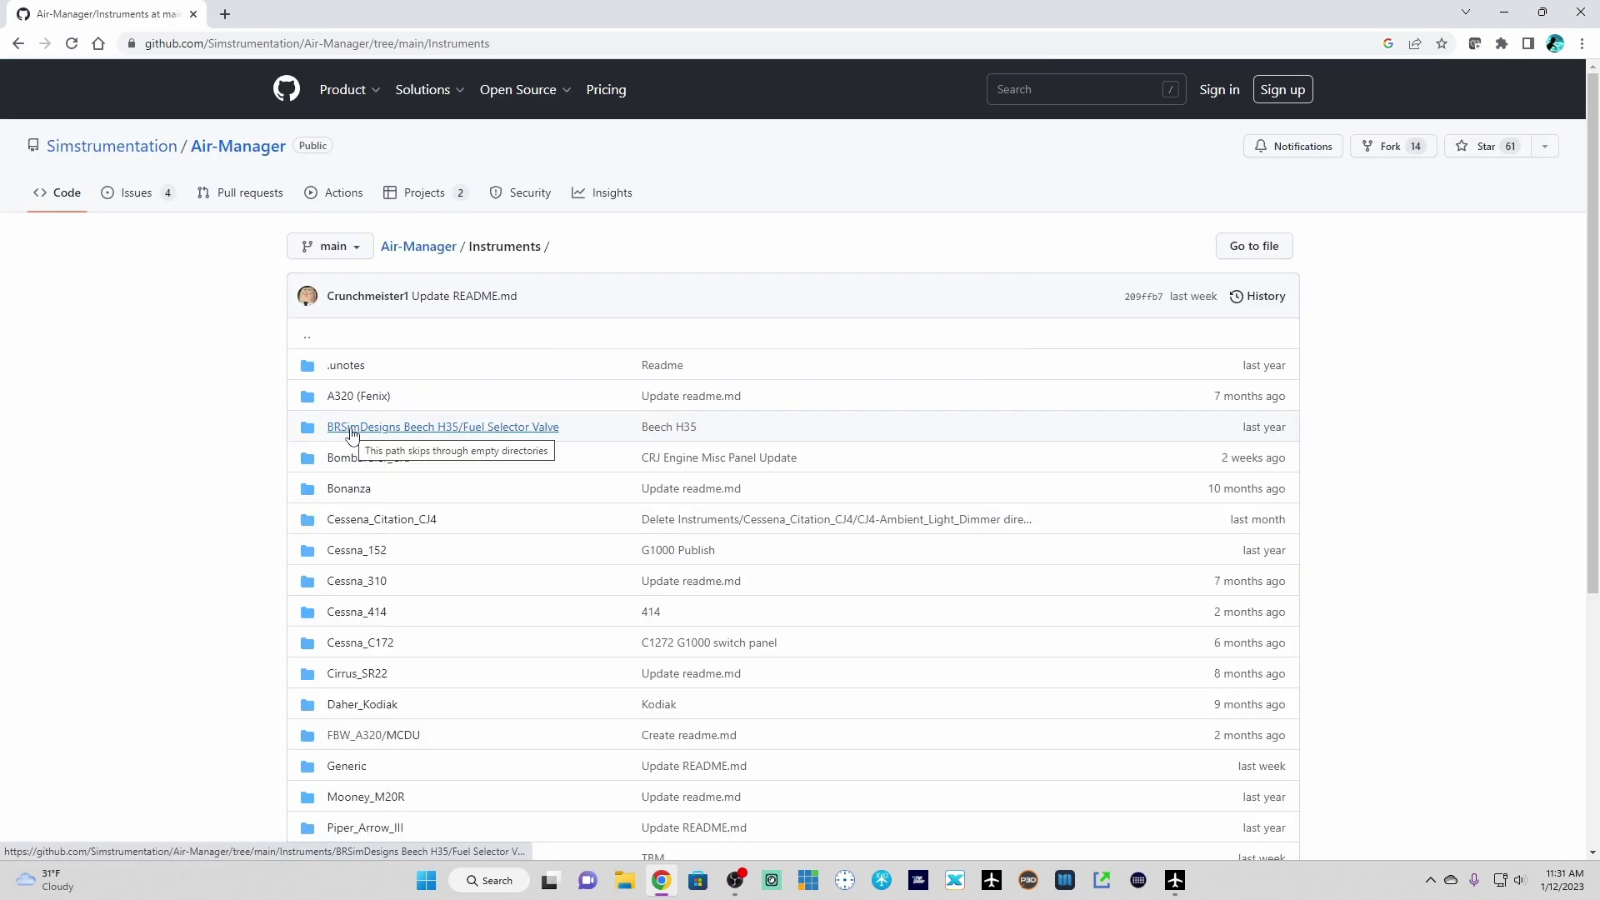
- Open Mooney_M20R, review its Working Instruments list, then enter MooneyM20R-Switch_Strip
{"action": "scroll", "coordinate": [459, 470], "scroll_direction": "down", "scroll_amount": 2}
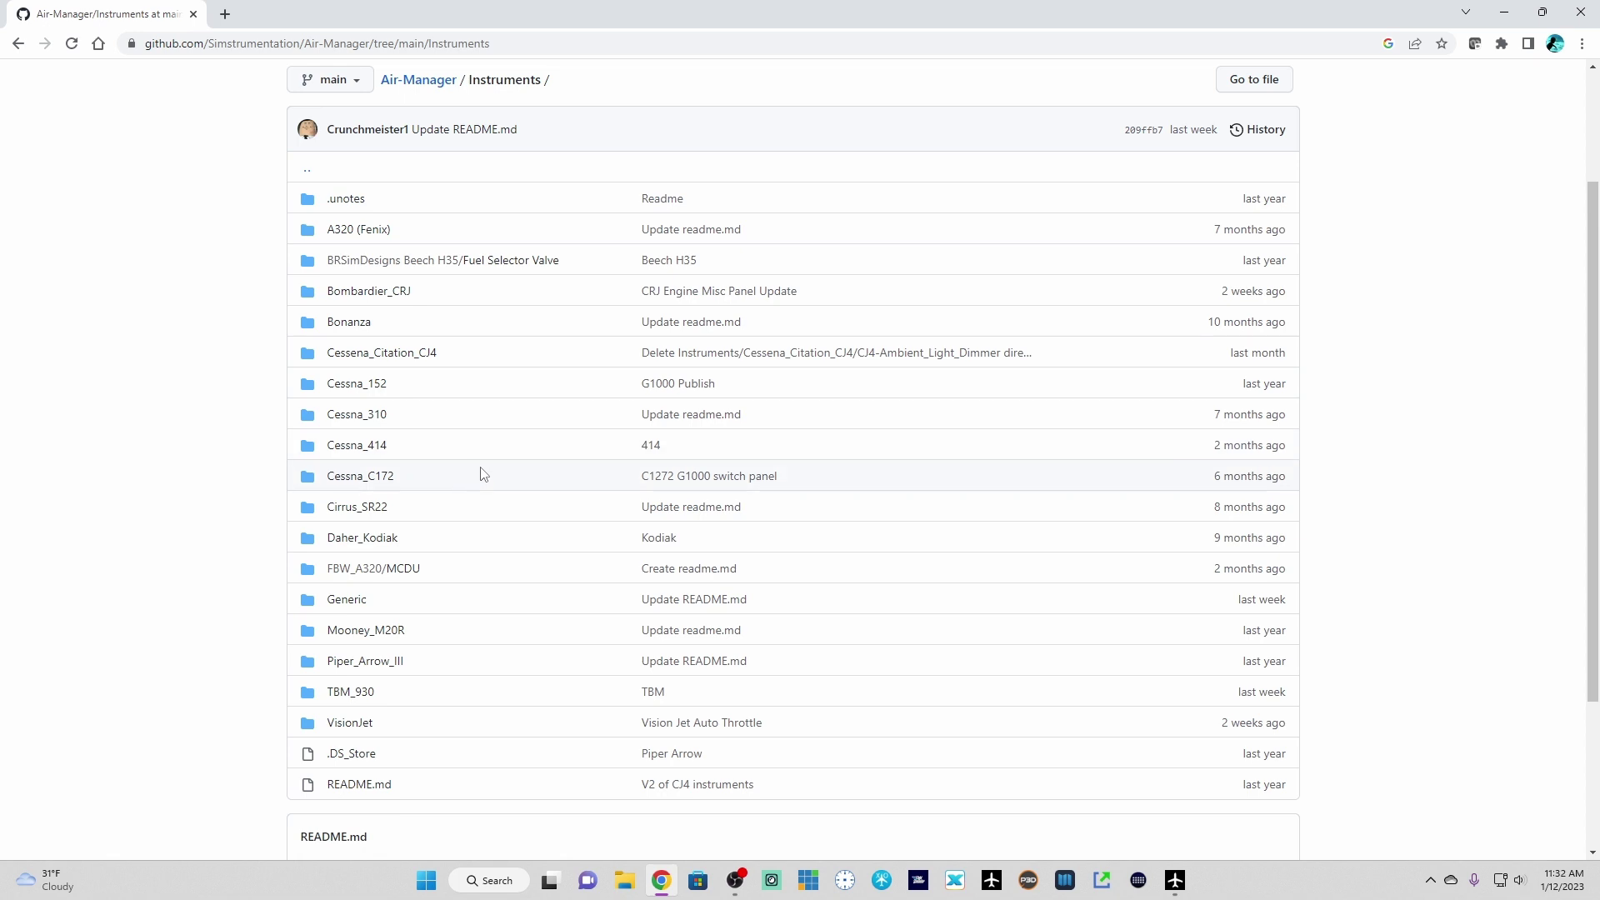
{"action": "left_click", "coordinate": [348, 634]}
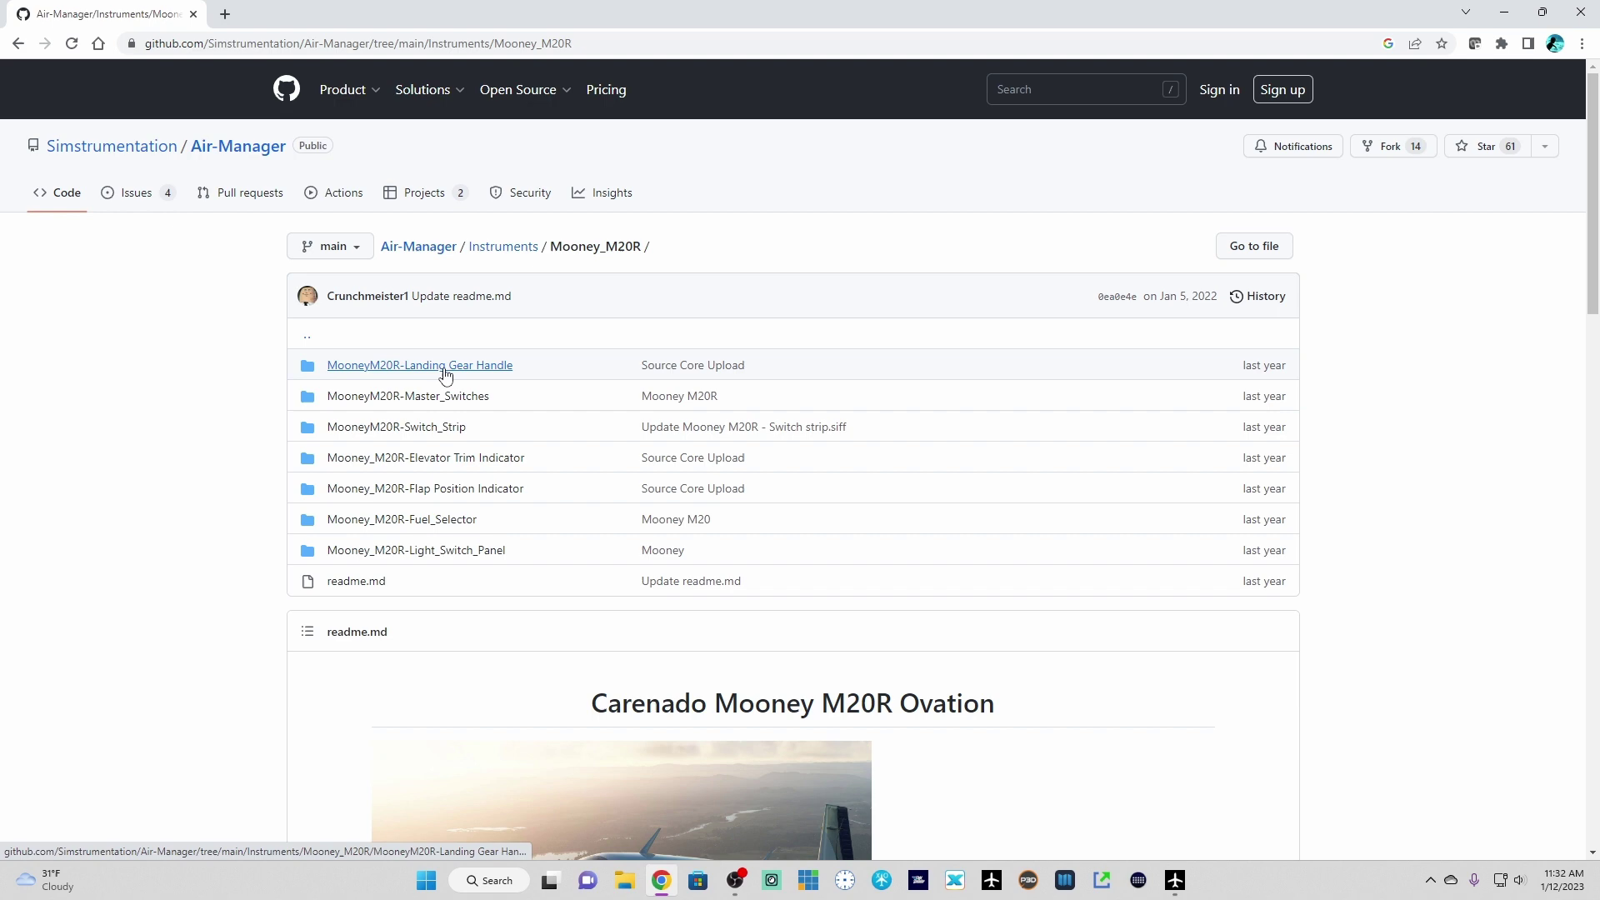
{"action": "scroll", "coordinate": [450, 546], "scroll_direction": "down", "scroll_amount": 5}
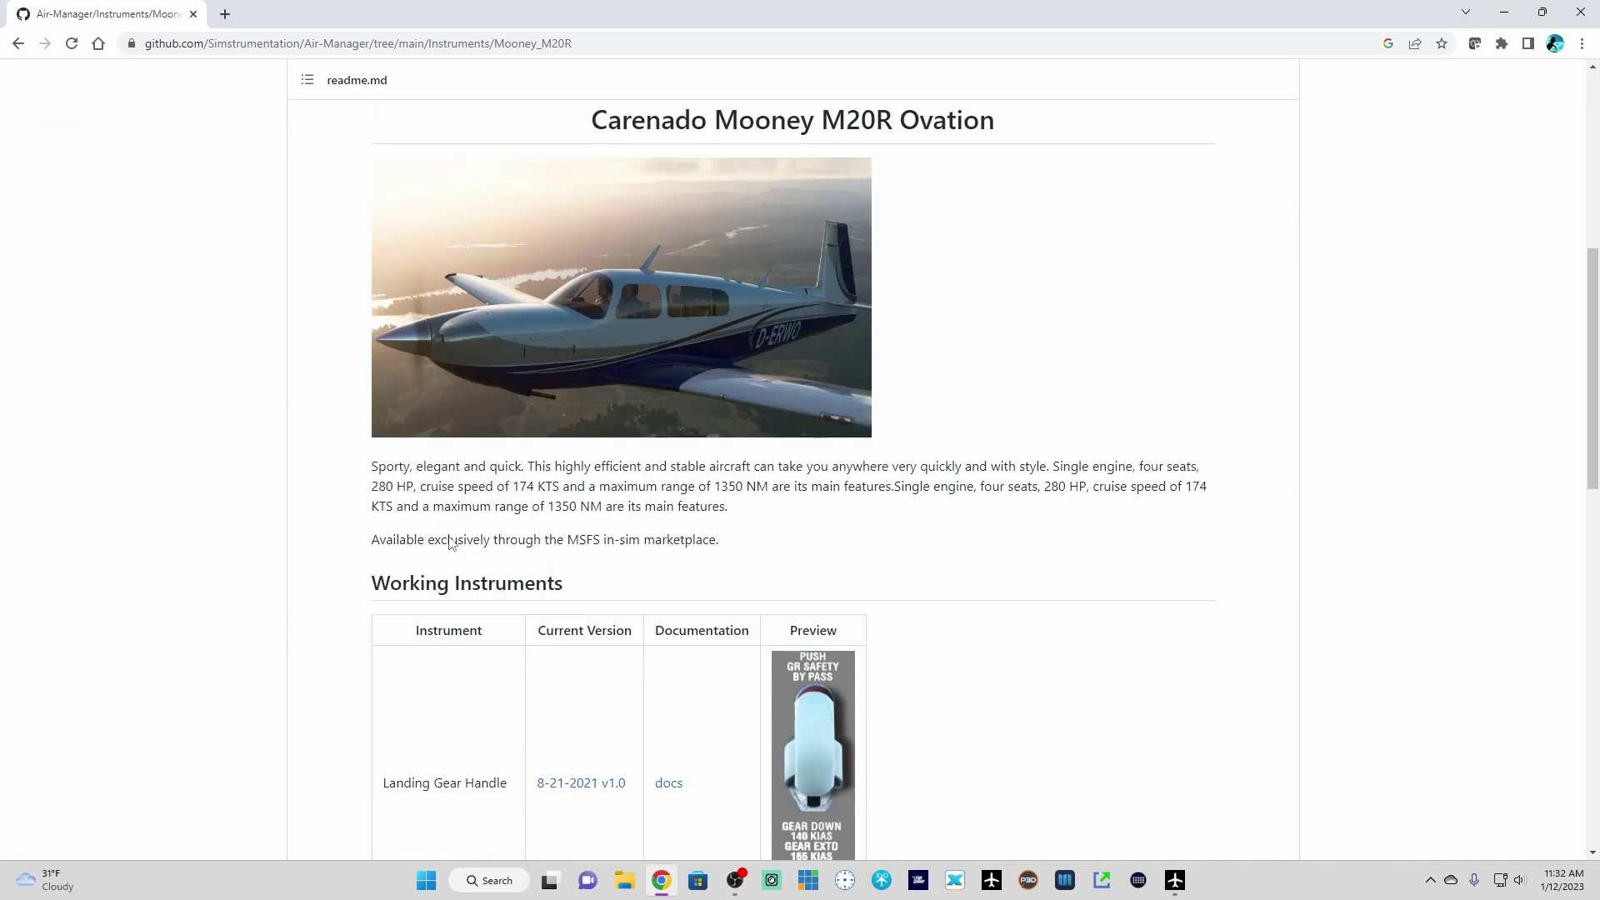
{"action": "scroll", "coordinate": [450, 543], "scroll_direction": "down", "scroll_amount": 6}
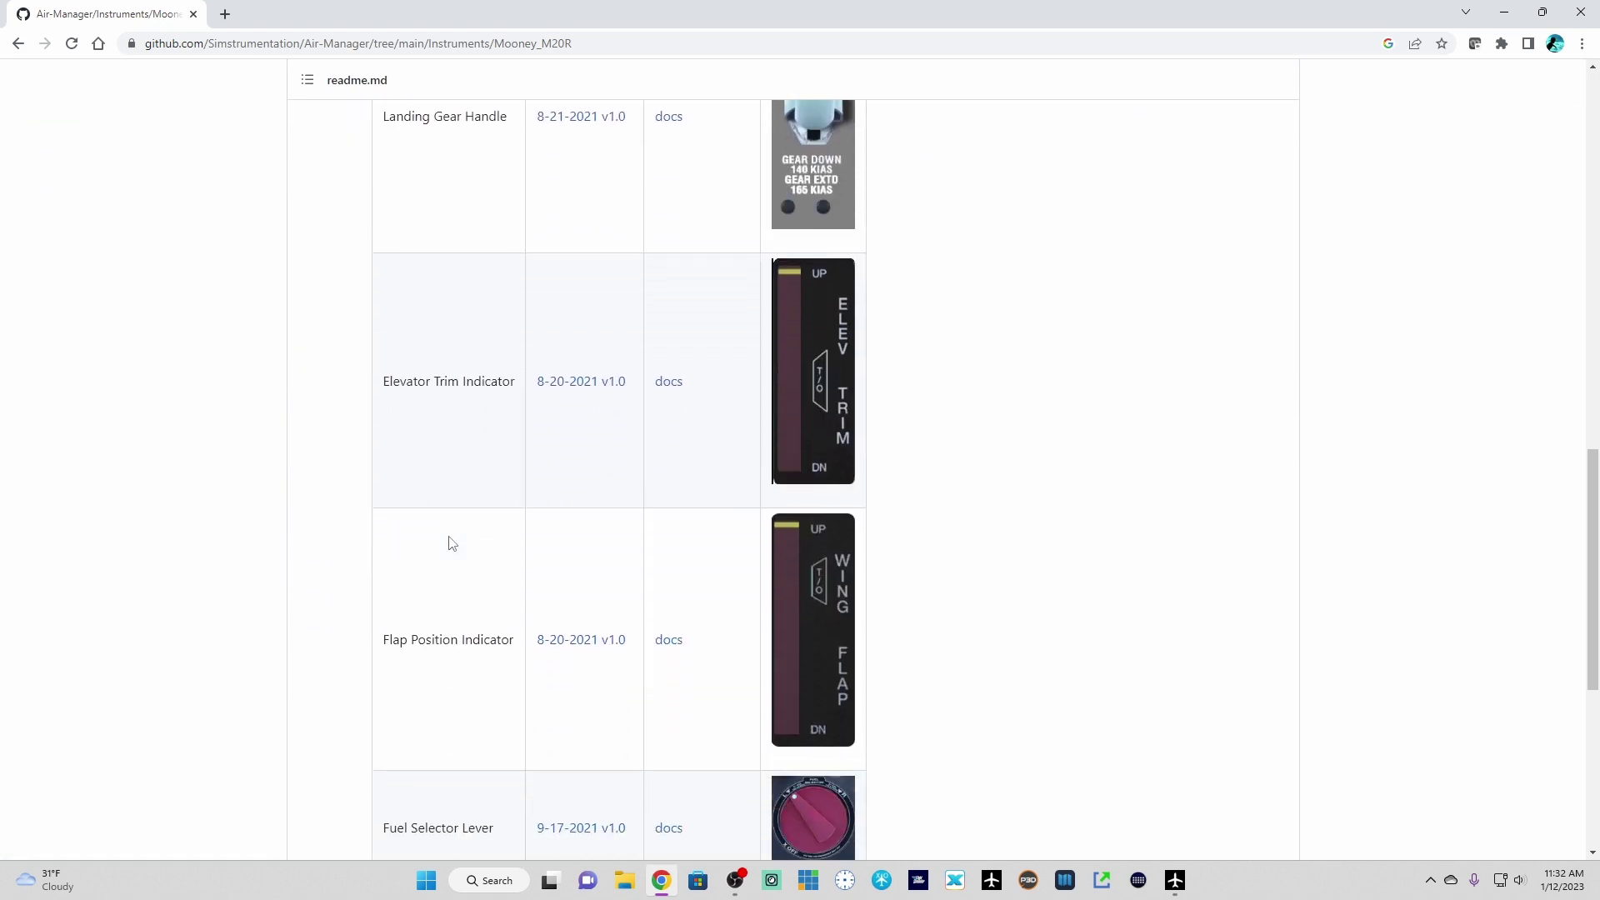
{"action": "scroll", "coordinate": [762, 628], "scroll_direction": "down", "scroll_amount": 1}
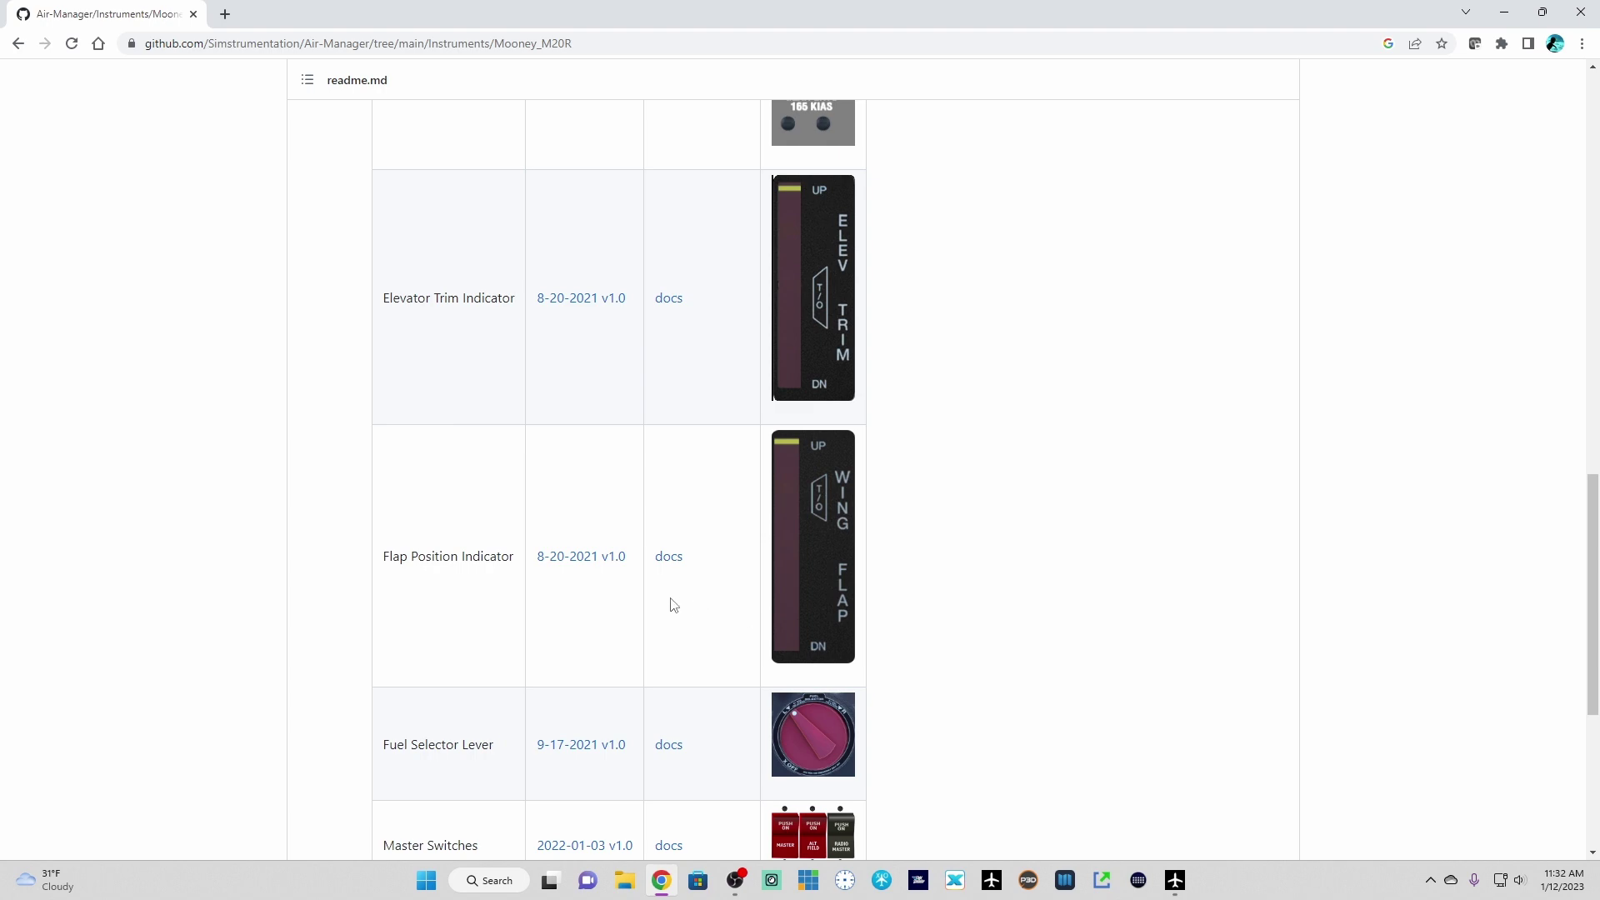
{"action": "scroll", "coordinate": [583, 564], "scroll_direction": "up", "scroll_amount": 13}
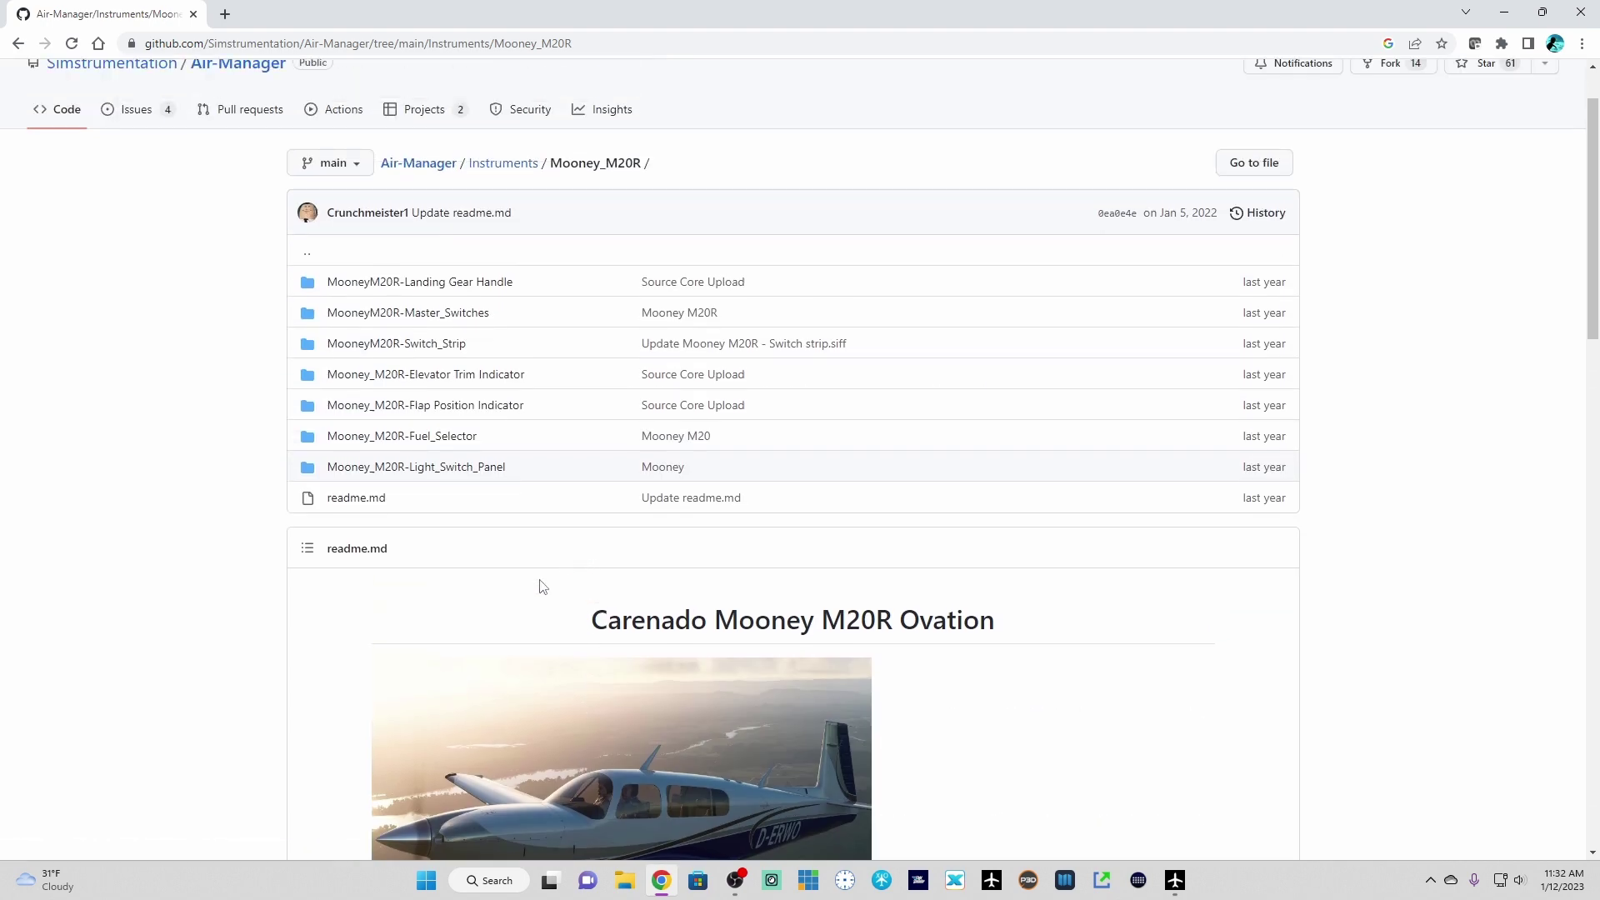
{"action": "left_click", "coordinate": [411, 352]}
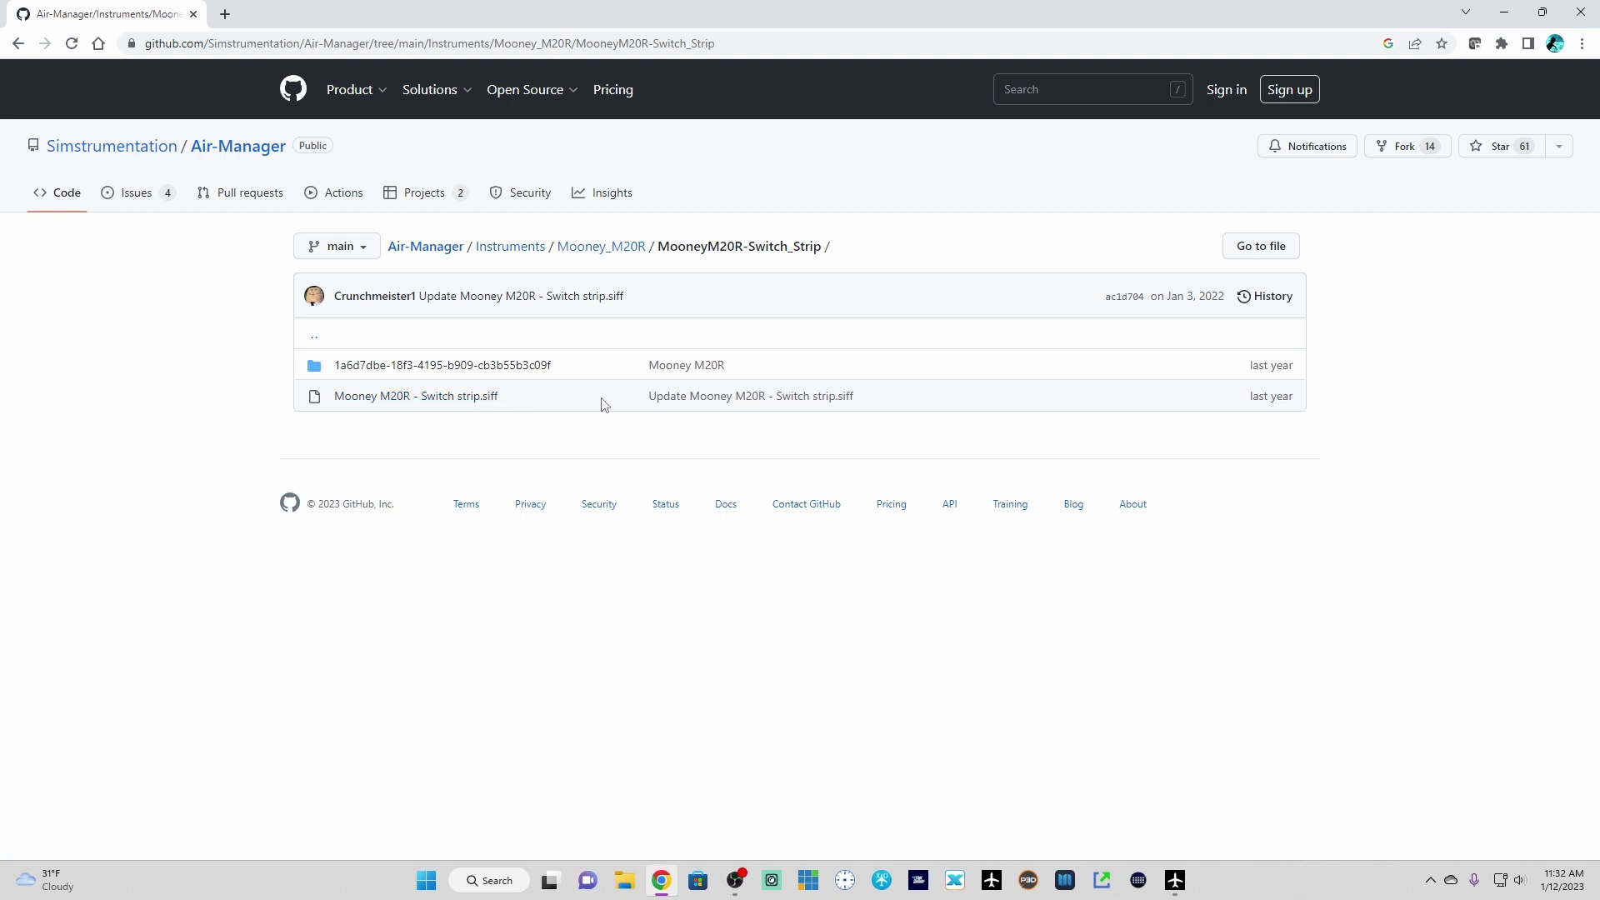
- Download 'Mooney M20R - Switch strip.siff' (733 KB) from its GitHub file page
{"action": "left_click", "coordinate": [422, 398]}
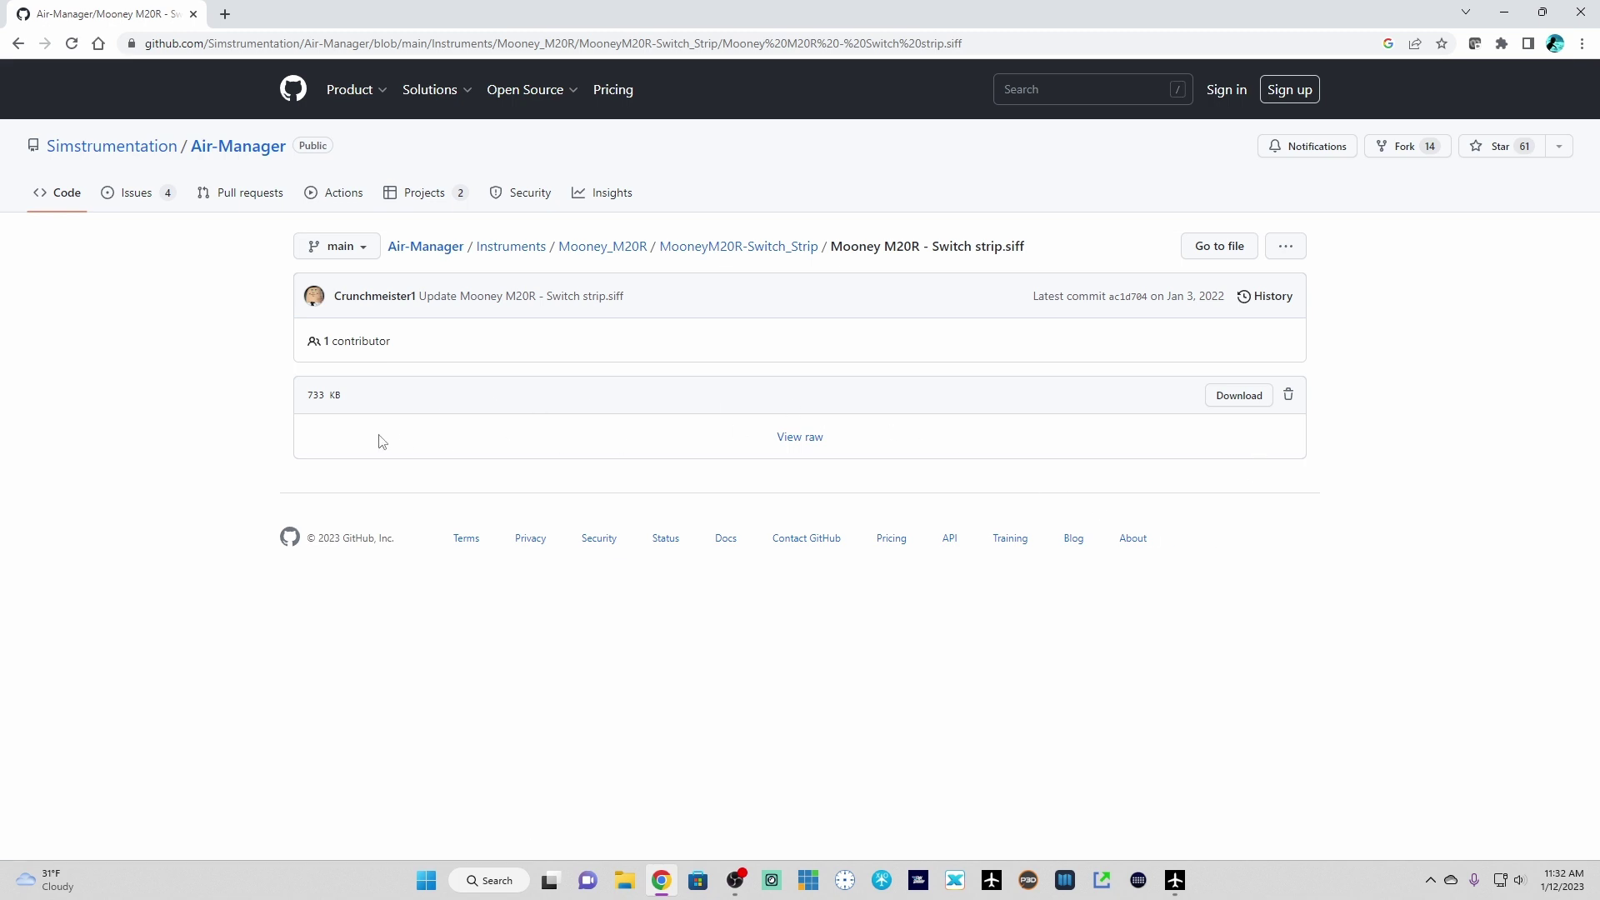
{"action": "left_click", "coordinate": [1239, 396]}
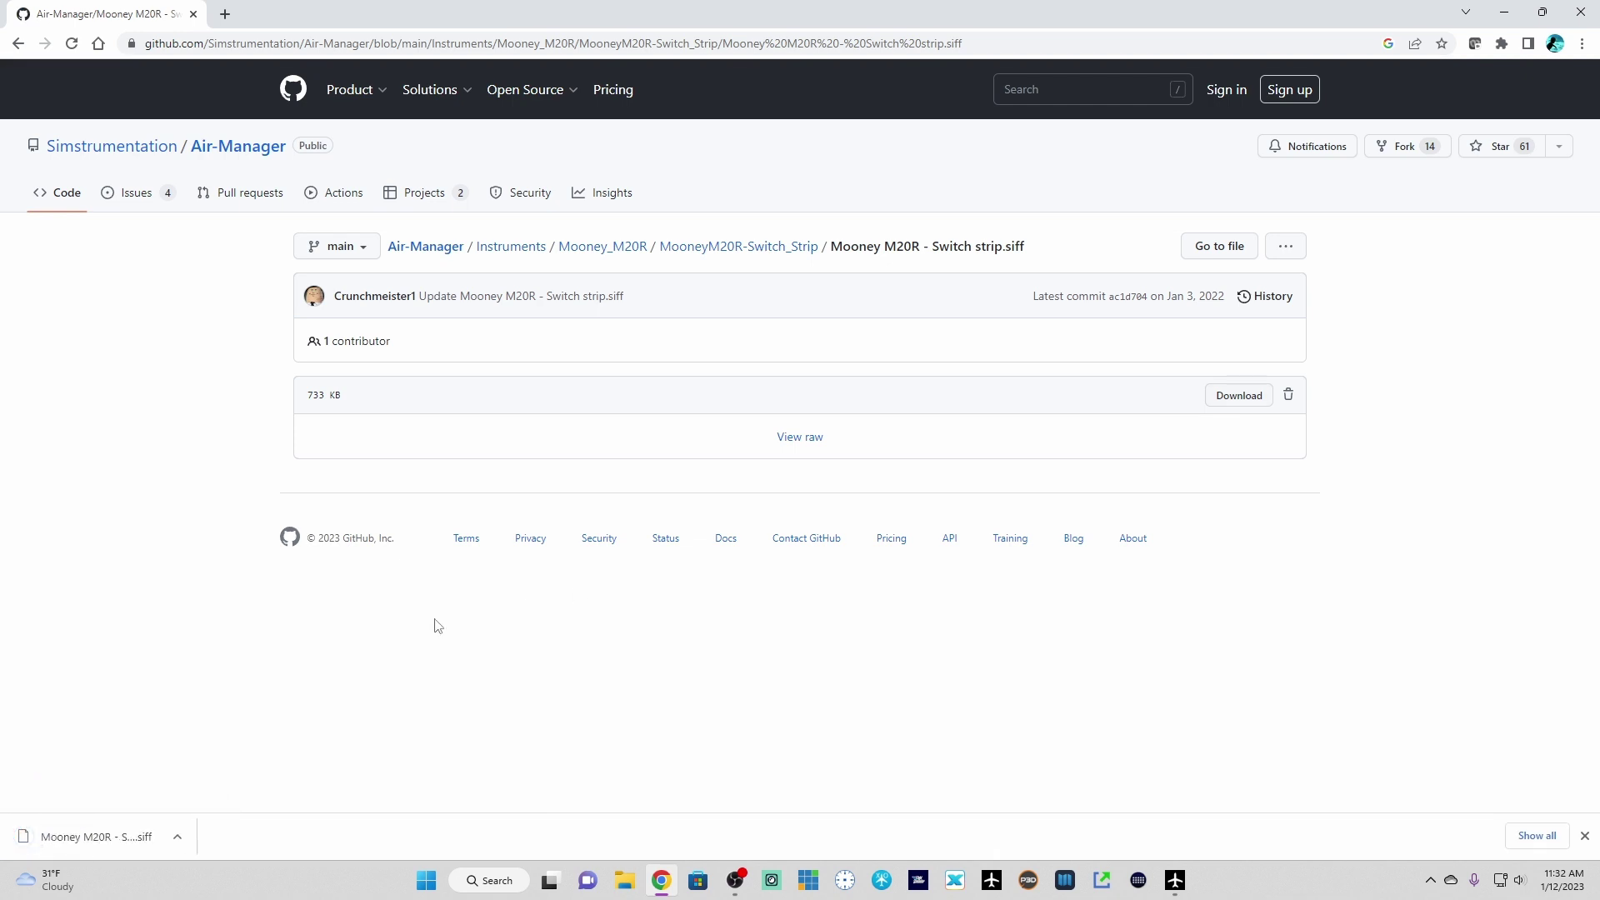
{"action": "left_click", "coordinate": [185, 846]}
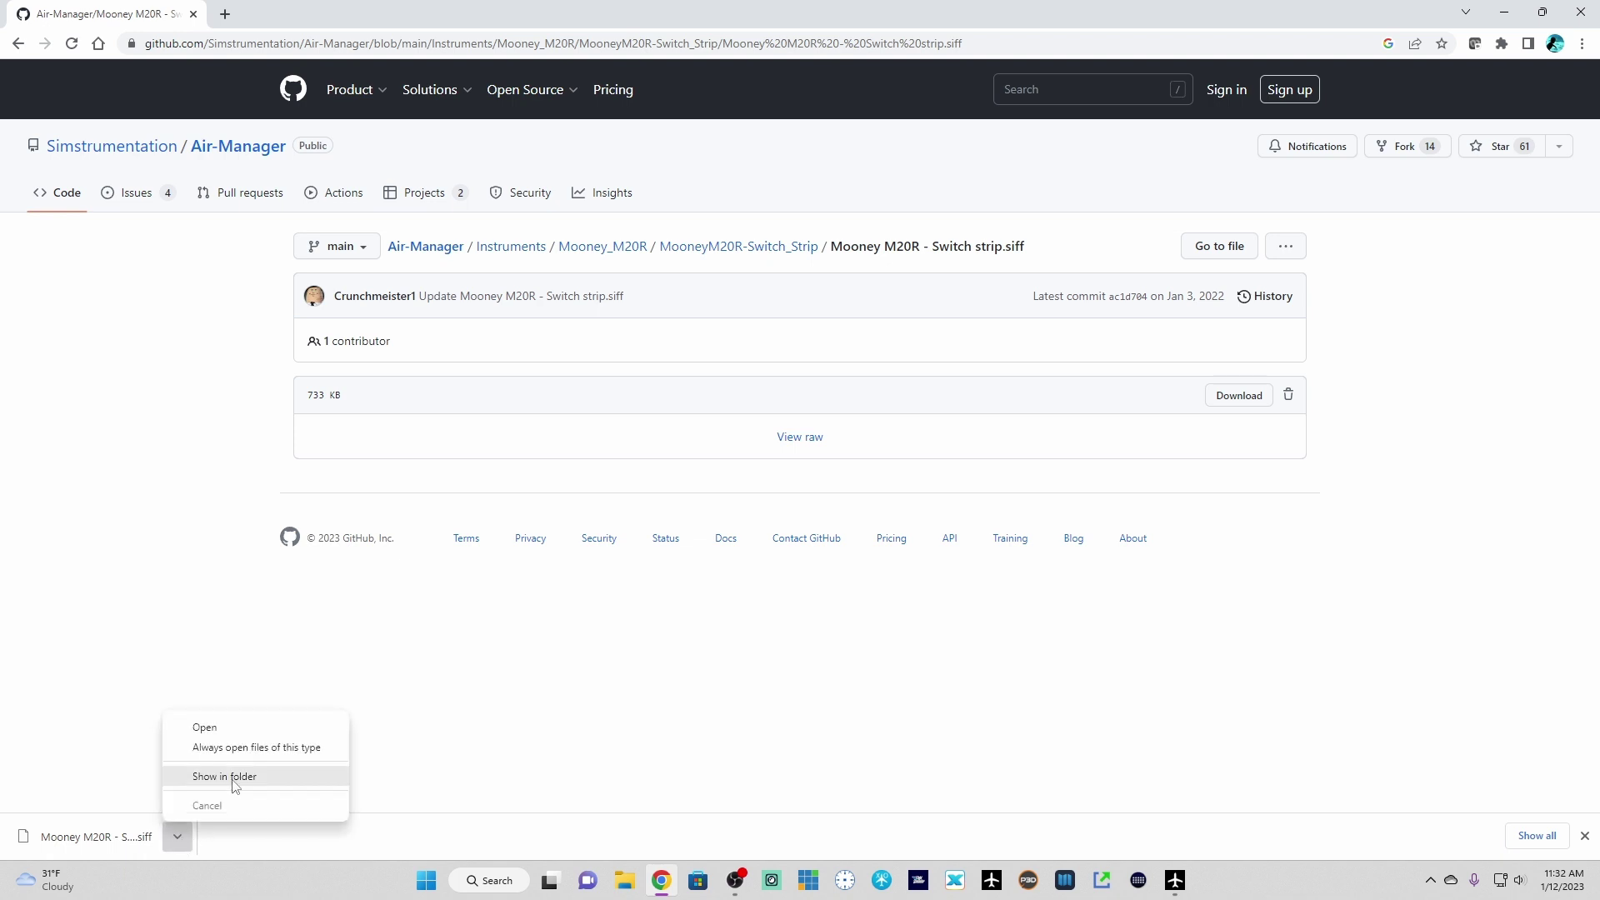
{"action": "left_click", "coordinate": [235, 777]}
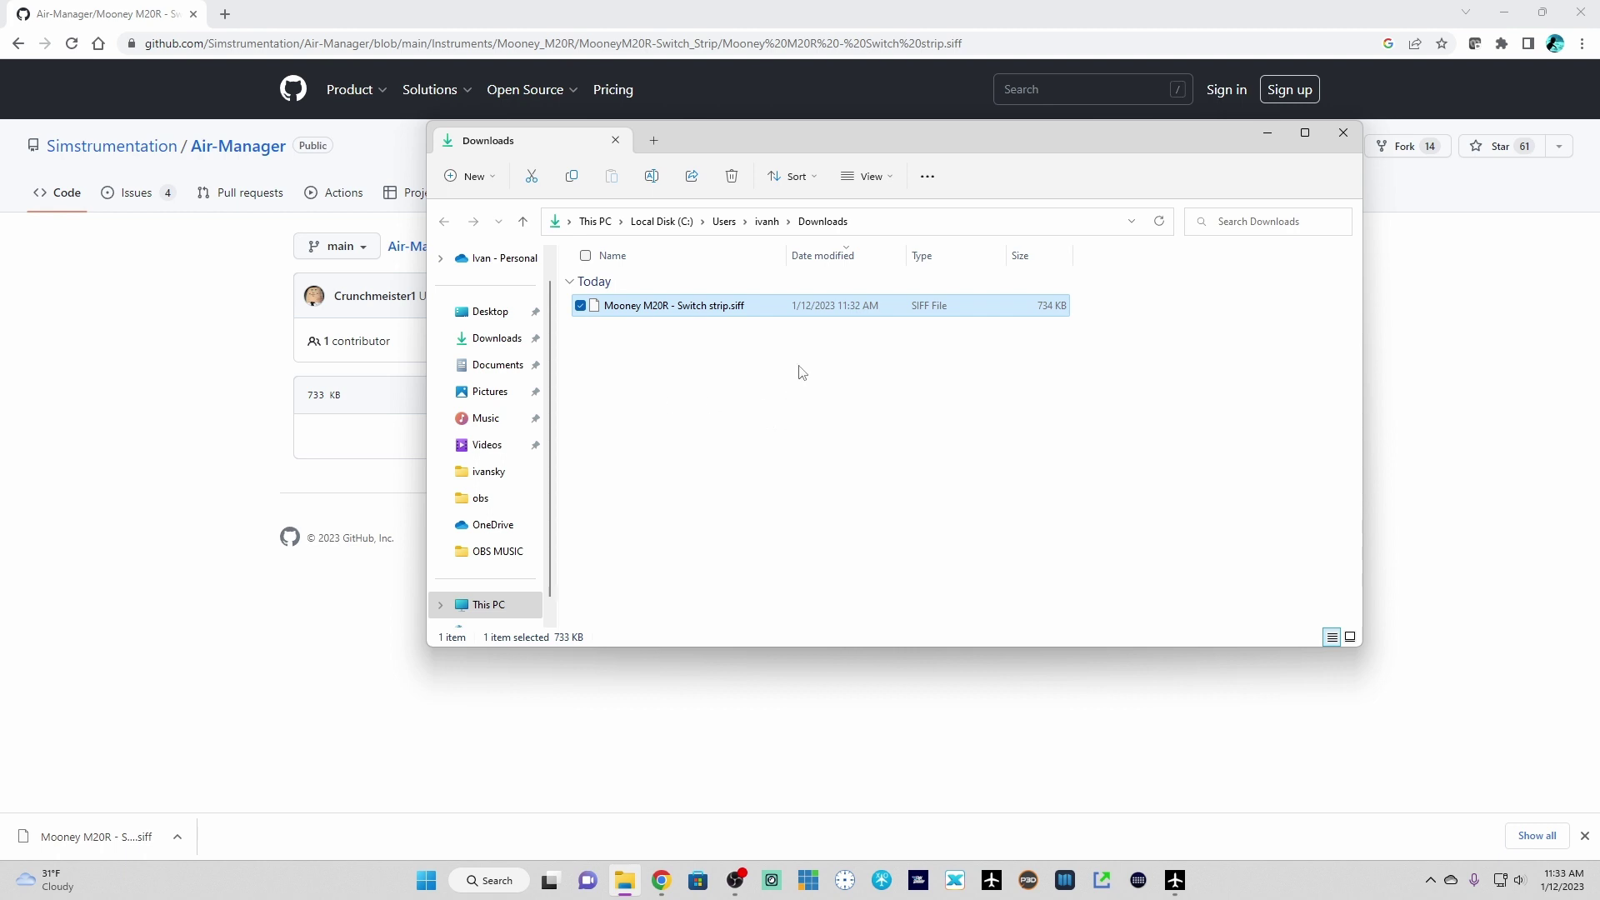
{"action": "left_click", "coordinate": [1267, 139]}
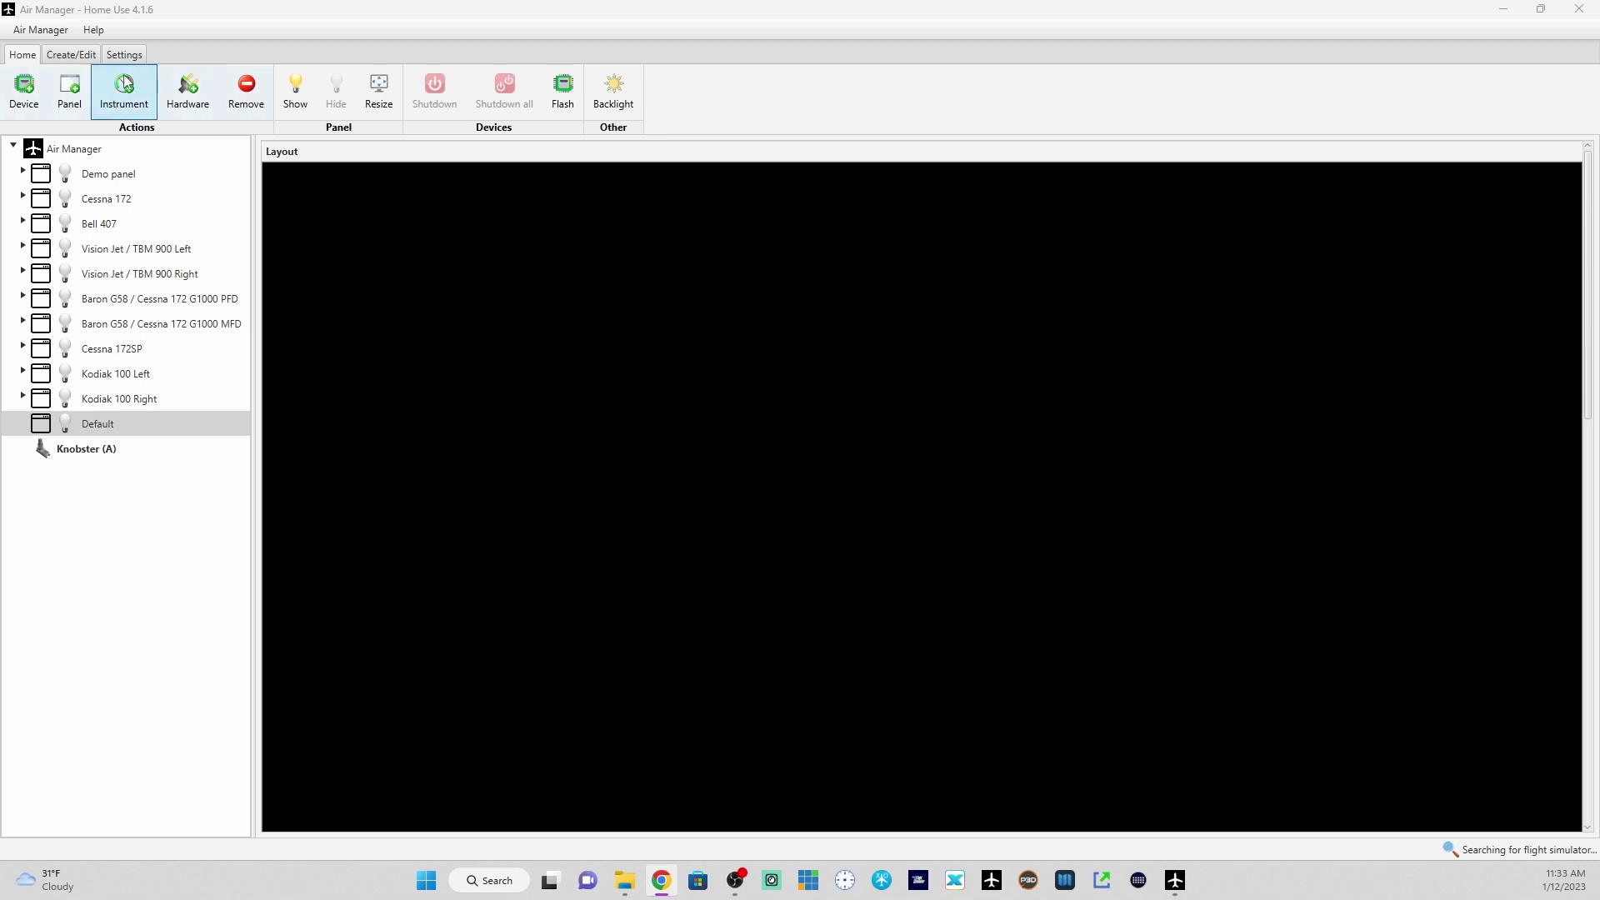
- Choose Import from the Air Manager menu to browse the Downloads folder
{"action": "left_click", "coordinate": [52, 31]}
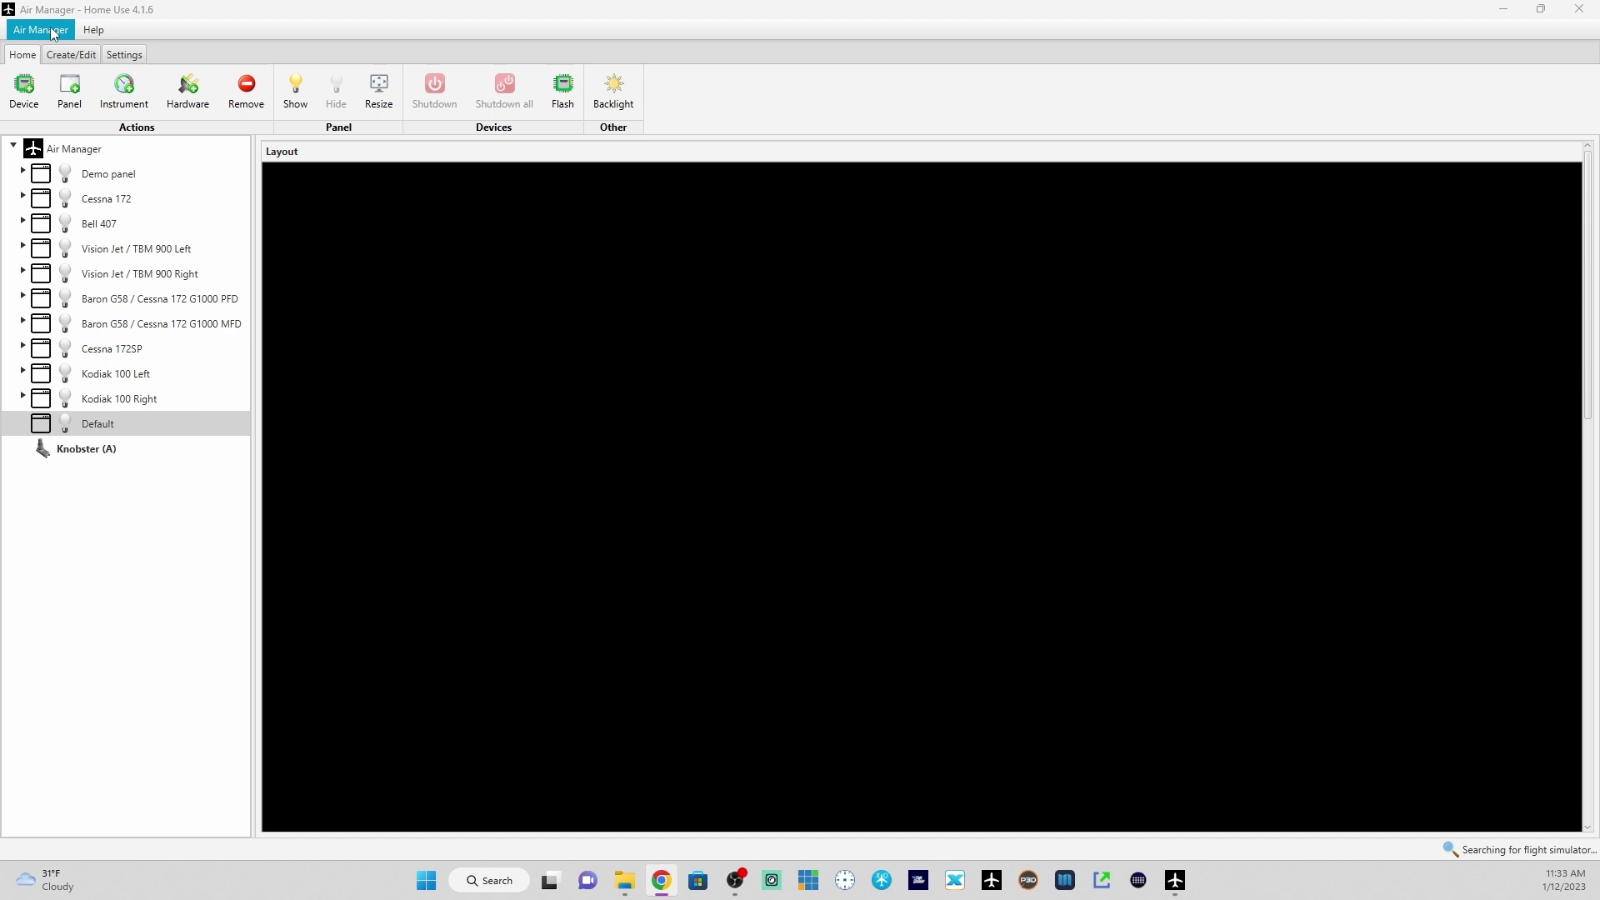
{"action": "left_click", "coordinate": [40, 28]}
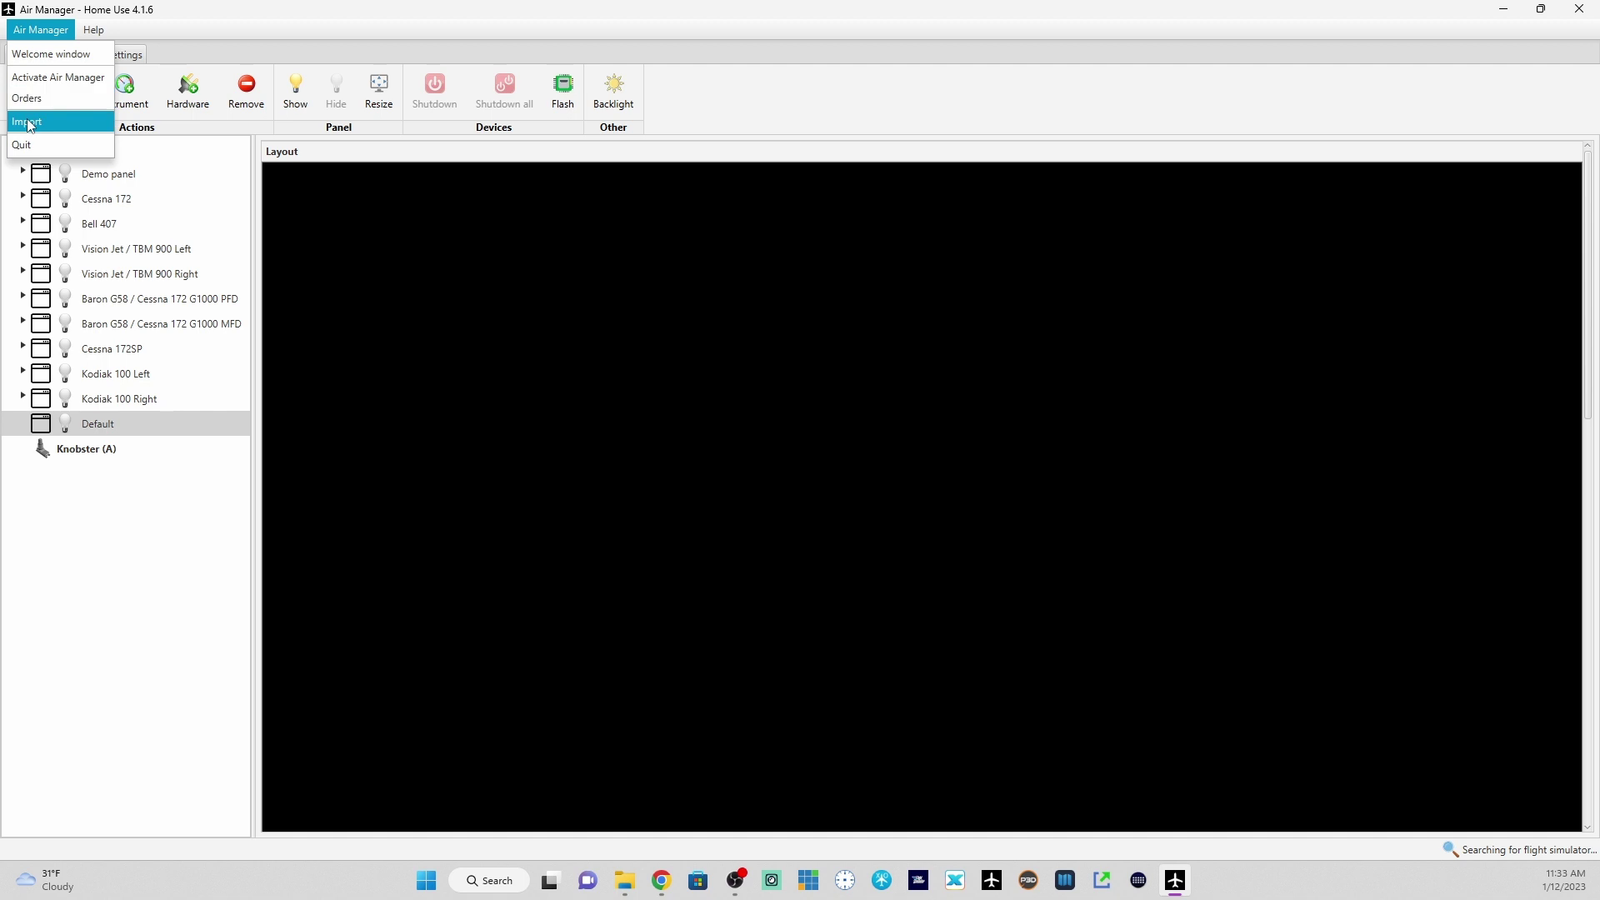
{"action": "left_click", "coordinate": [30, 123]}
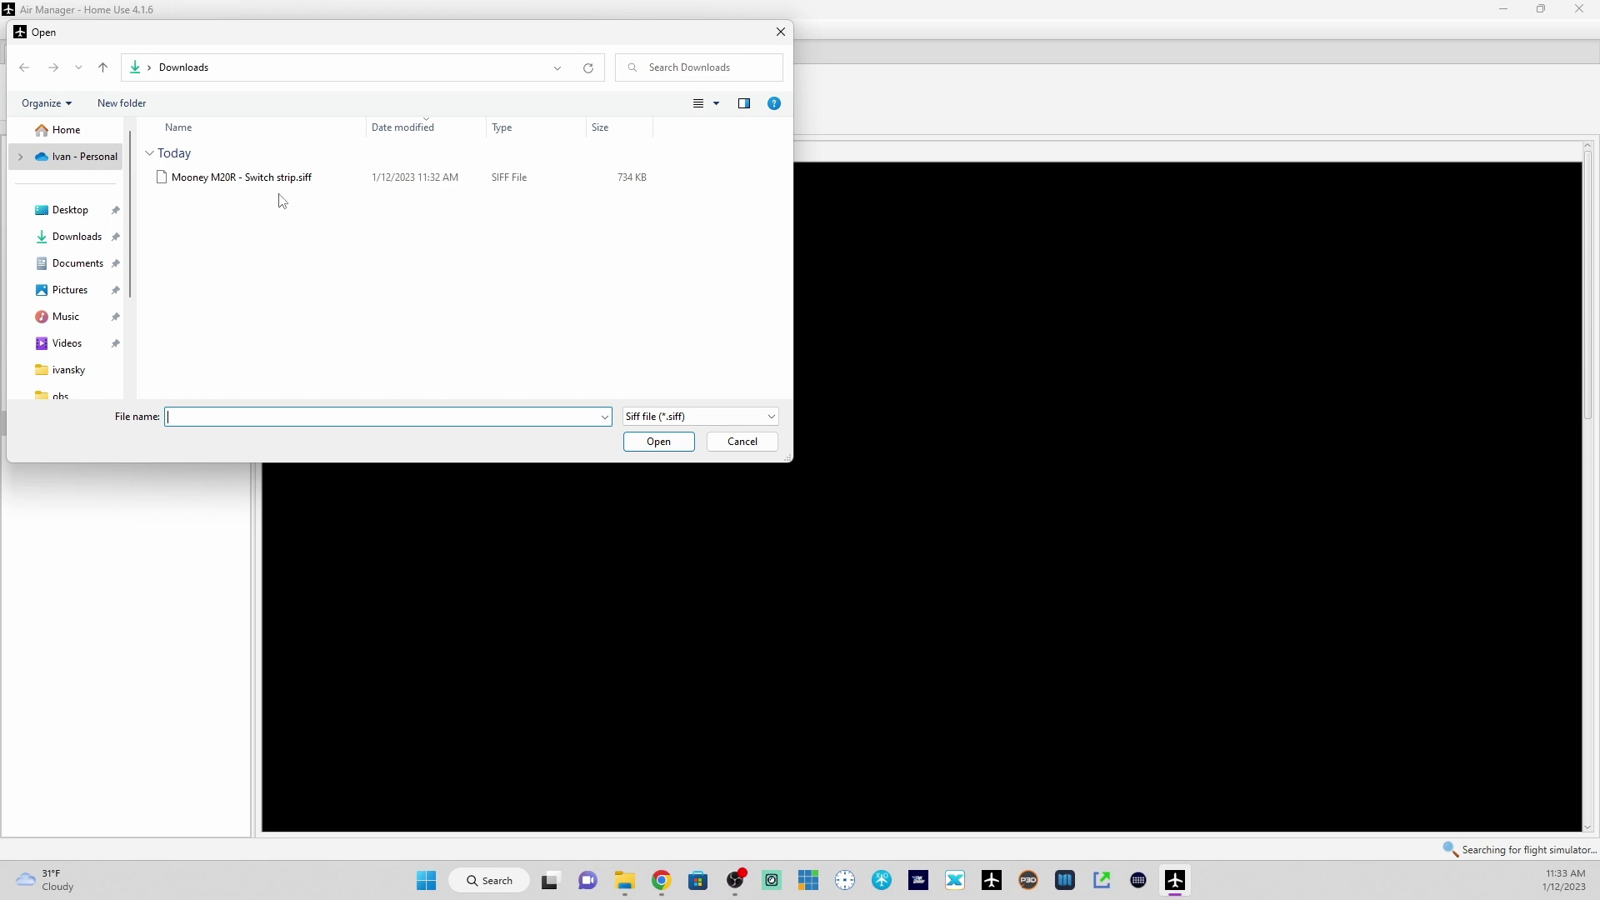
- Import the Switch strip instrument from 'Mooney M20R - Switch strip.siff' and confirm success
{"action": "left_click", "coordinate": [252, 183]}
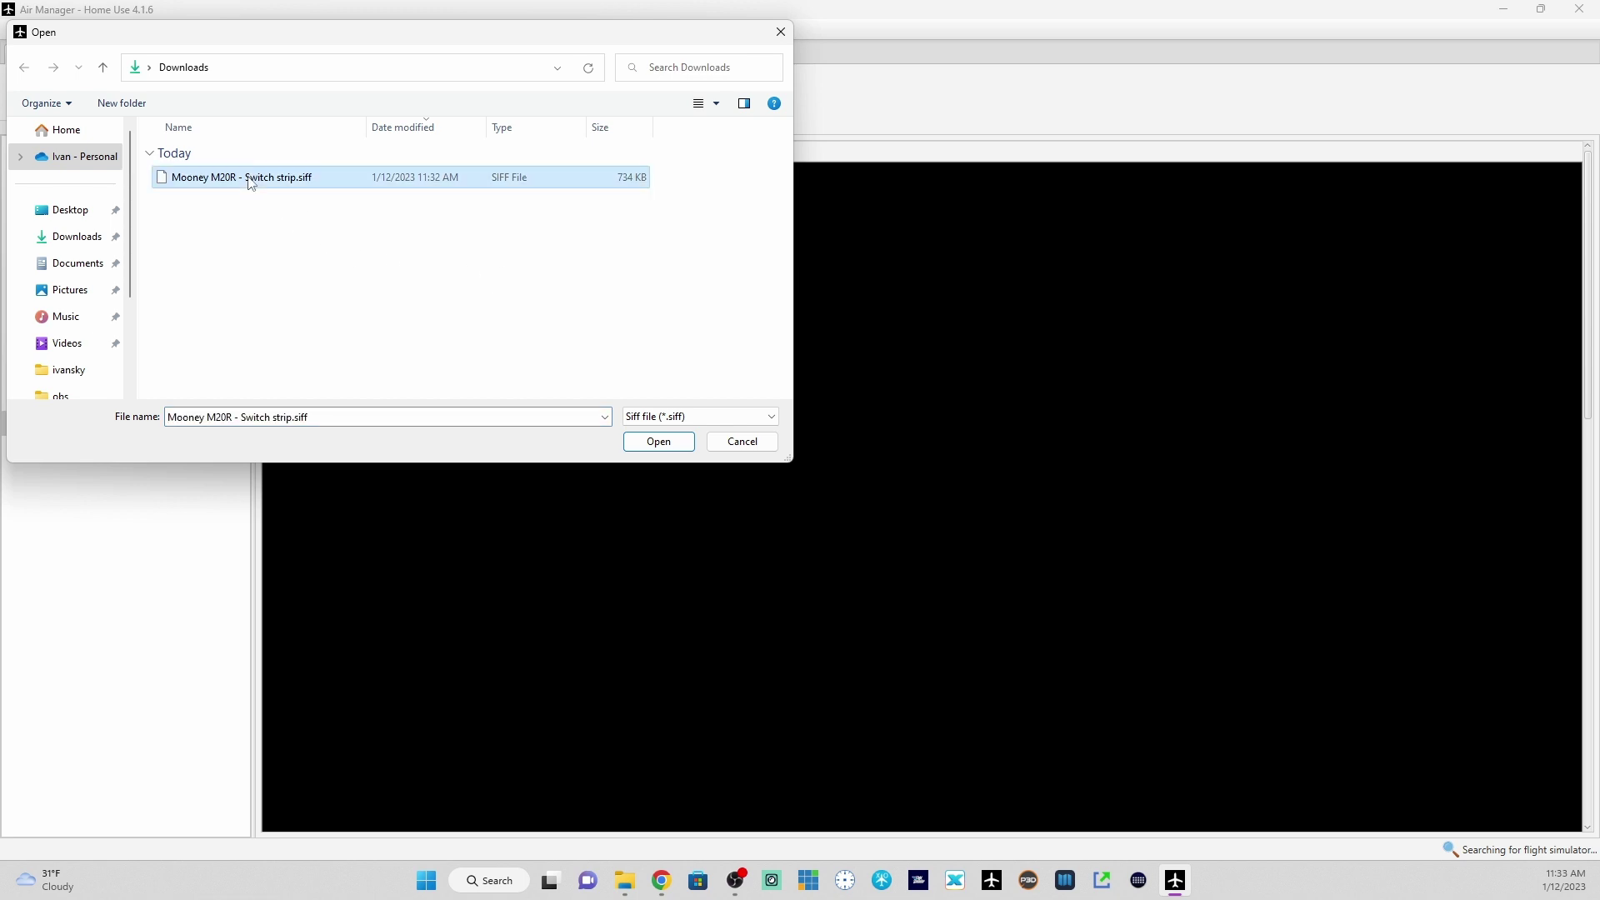
{"action": "left_click", "coordinate": [653, 444]}
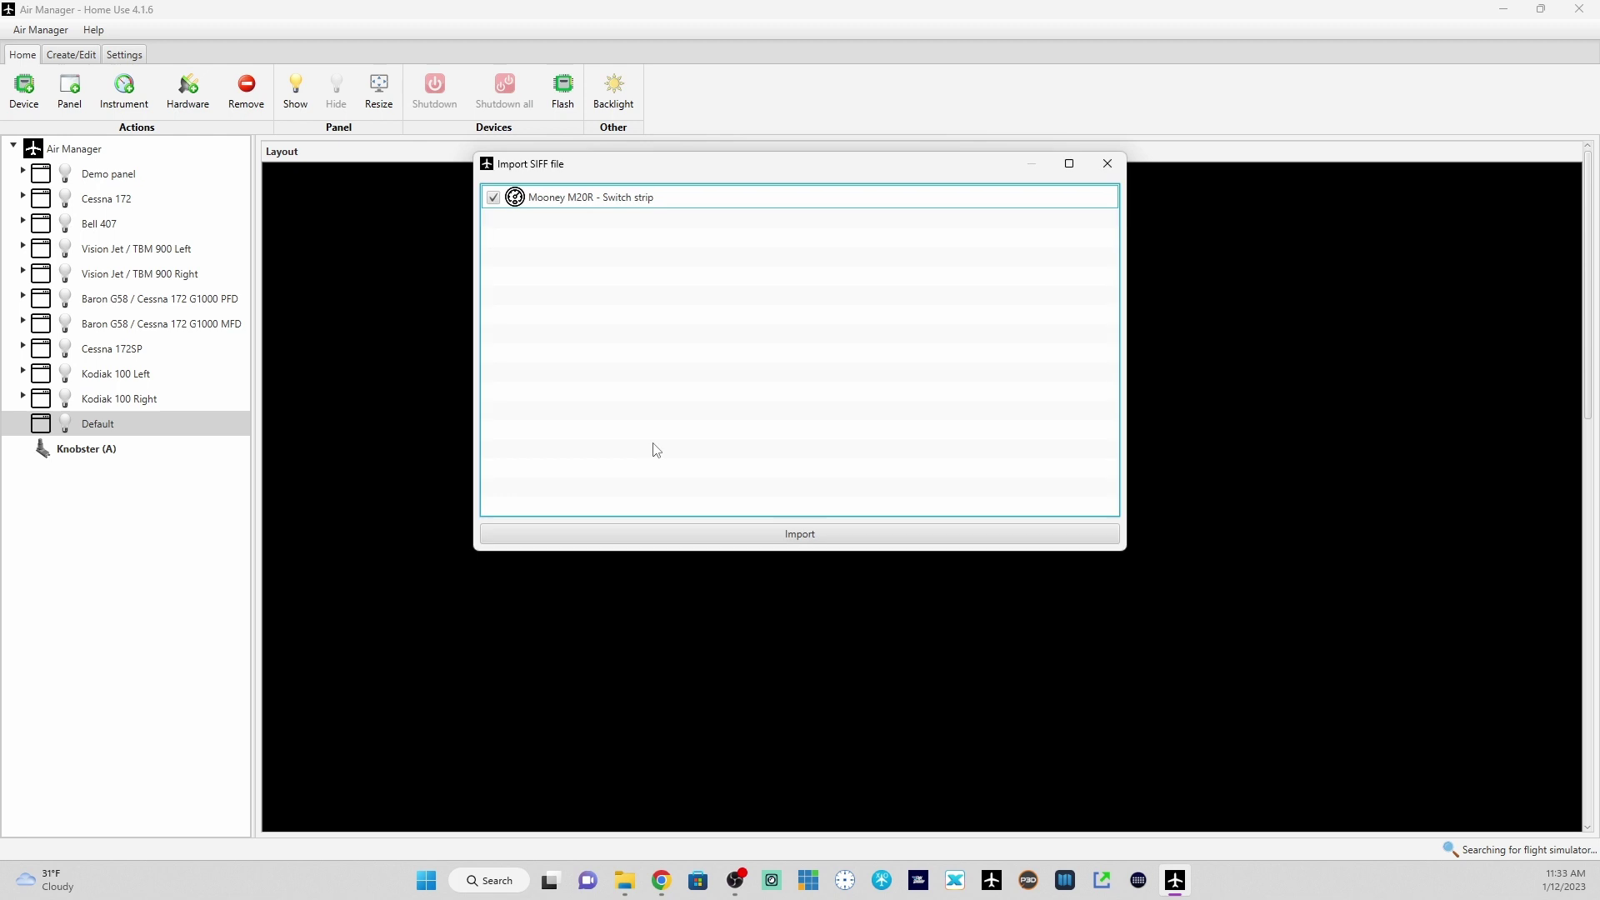
{"action": "left_click", "coordinate": [720, 205]}
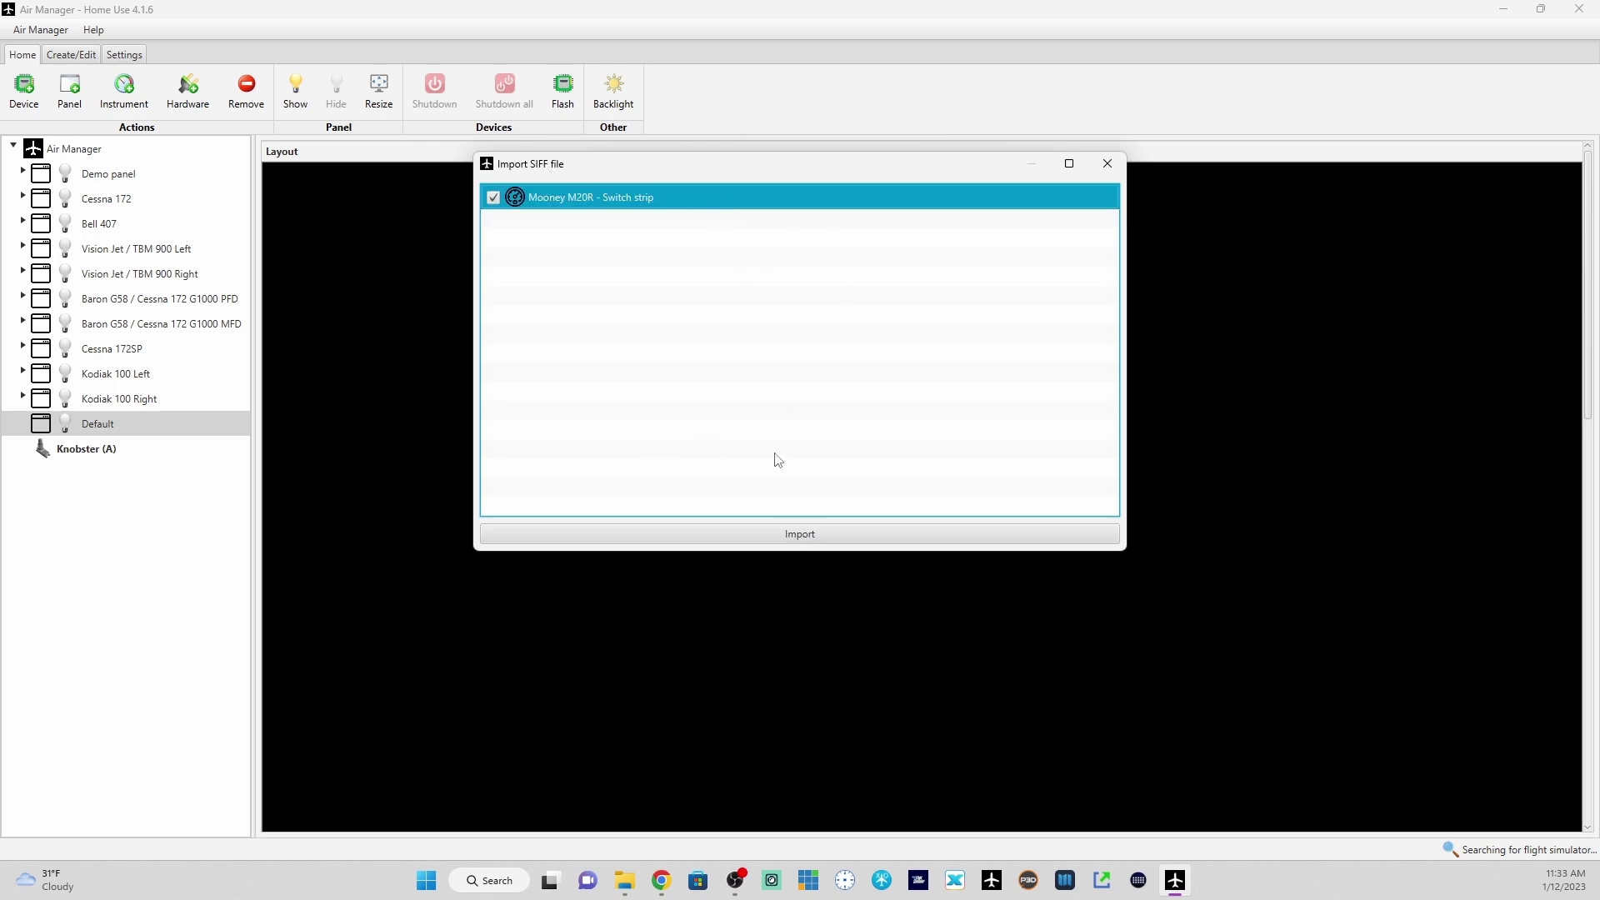
{"action": "left_click", "coordinate": [791, 537]}
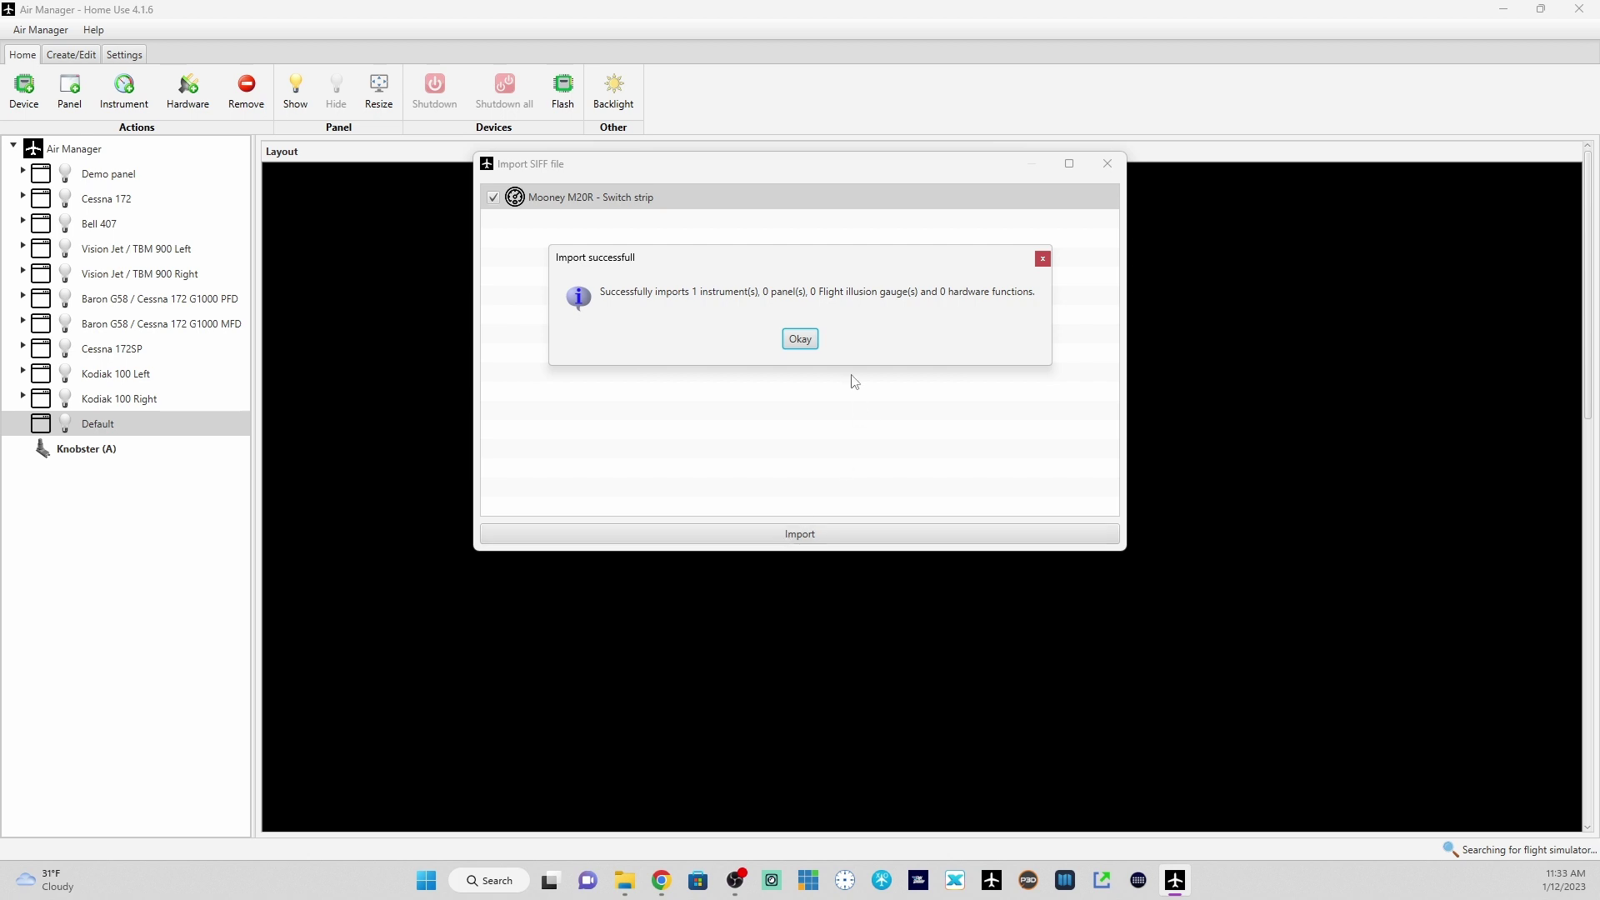
{"action": "left_click", "coordinate": [799, 340]}
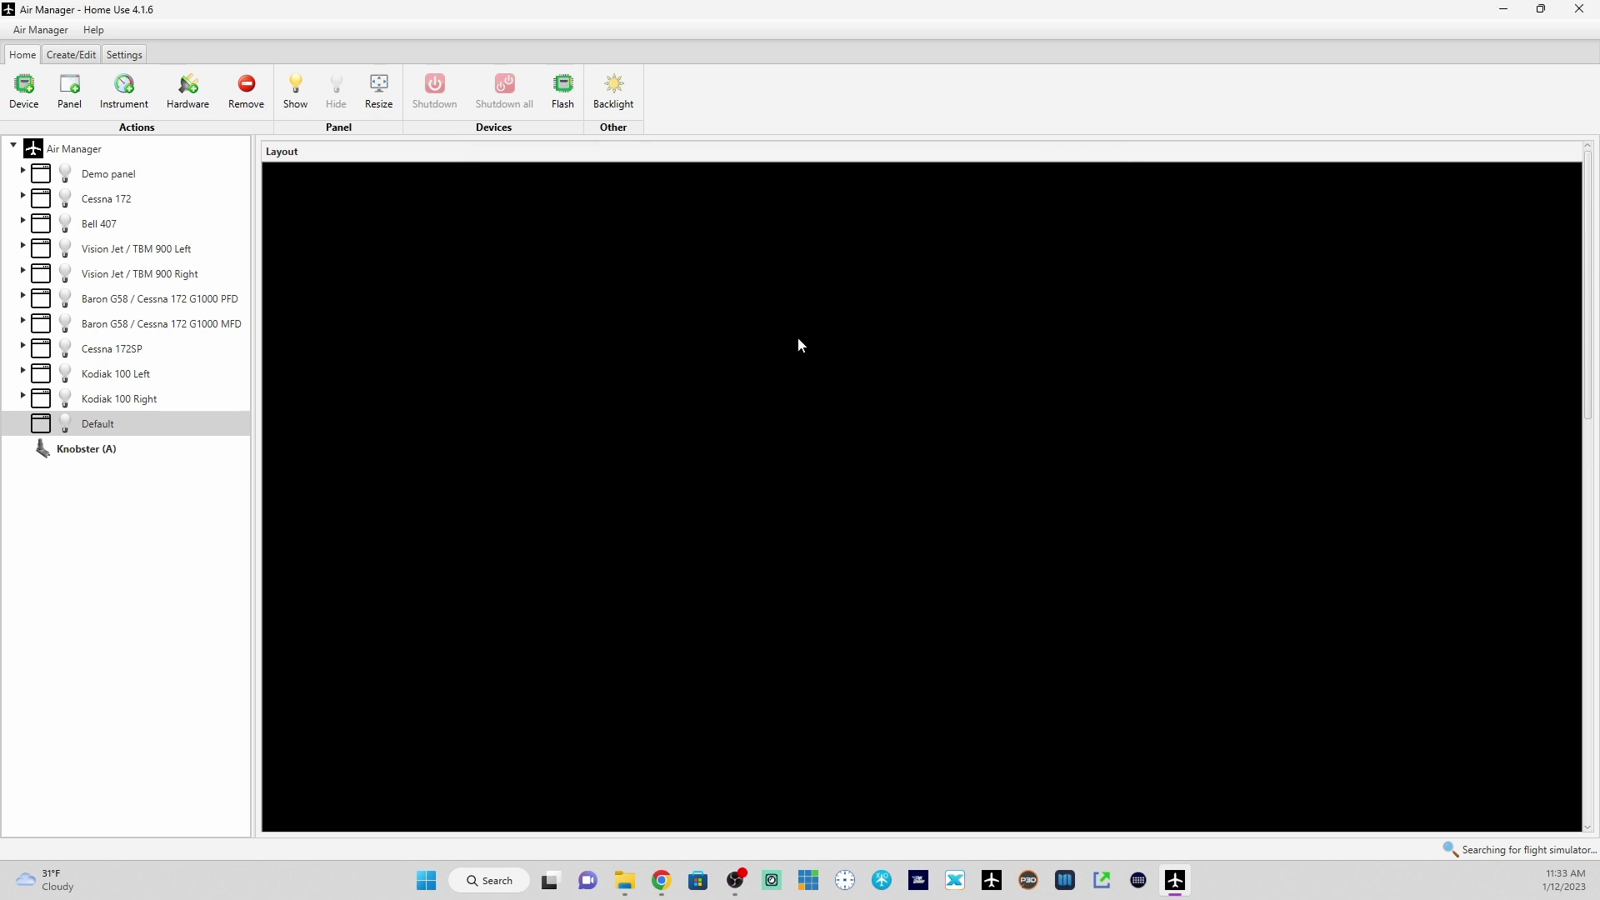
- Find 'Switch strip (Mooney M20R)' by searching 'moon' and add it to the Default panel
{"action": "left_click", "coordinate": [125, 90]}
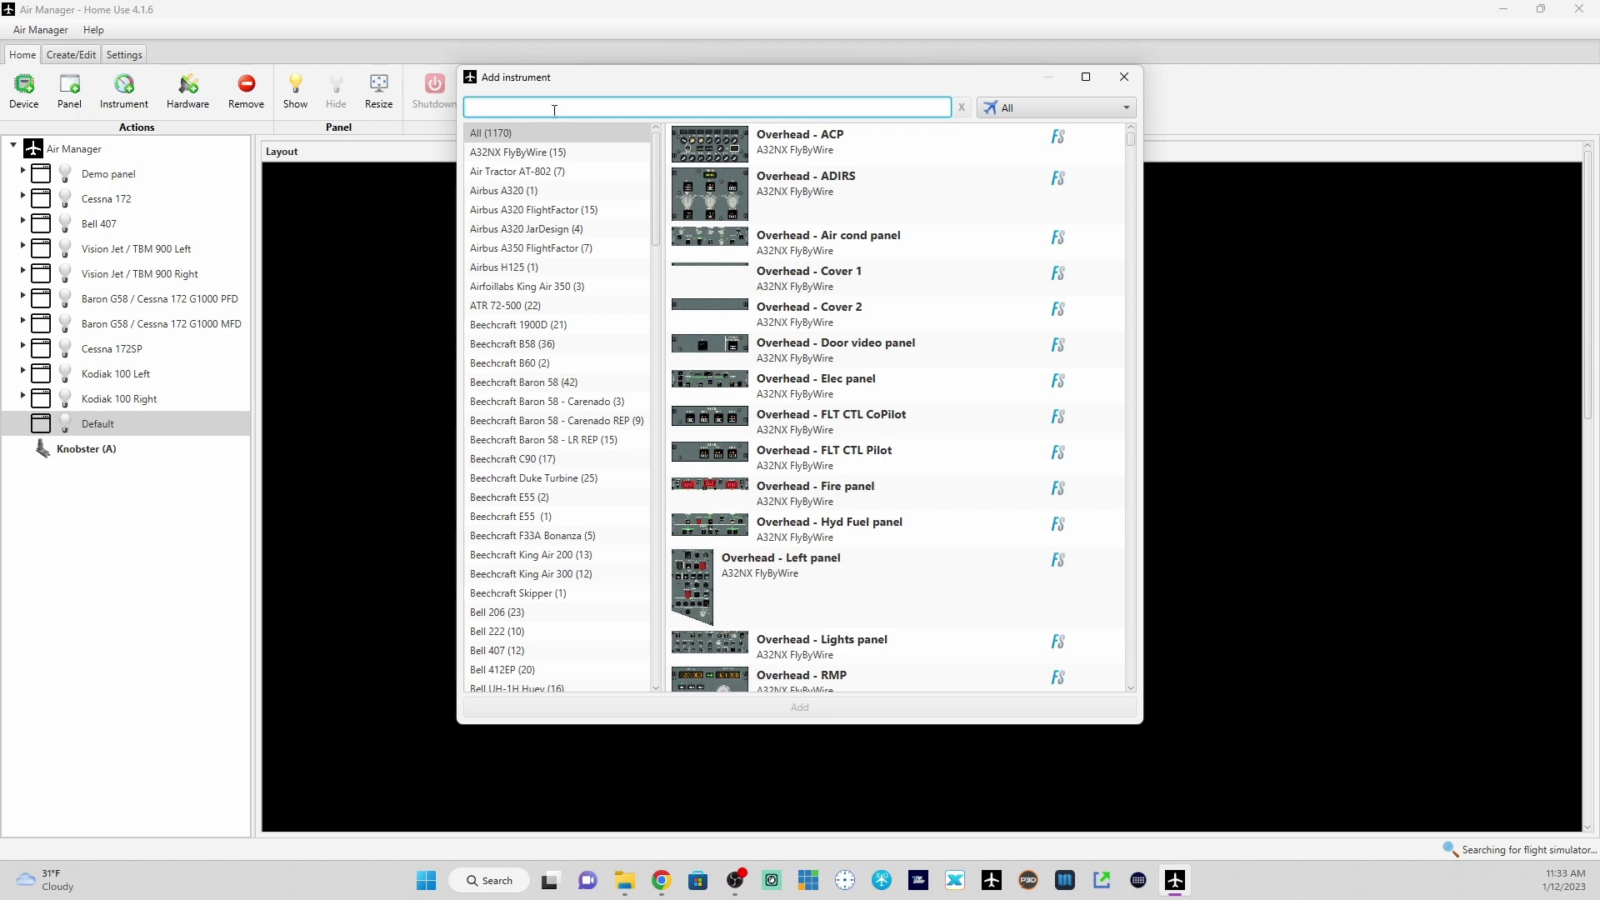
{"action": "type", "text": "moone"}
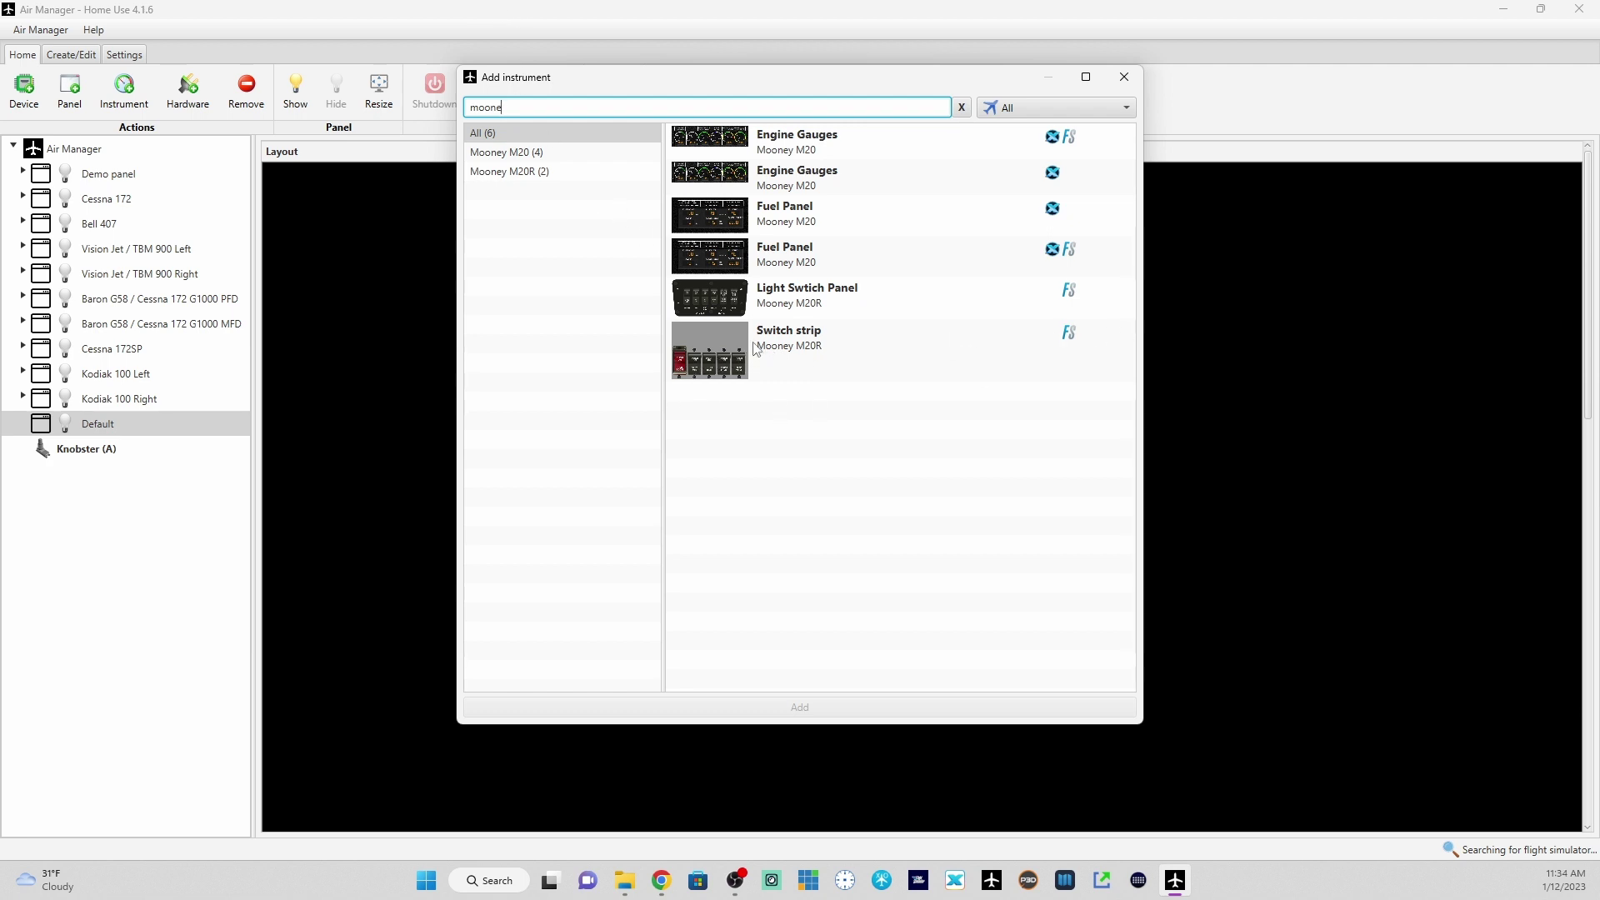
{"action": "left_click", "coordinate": [725, 342]}
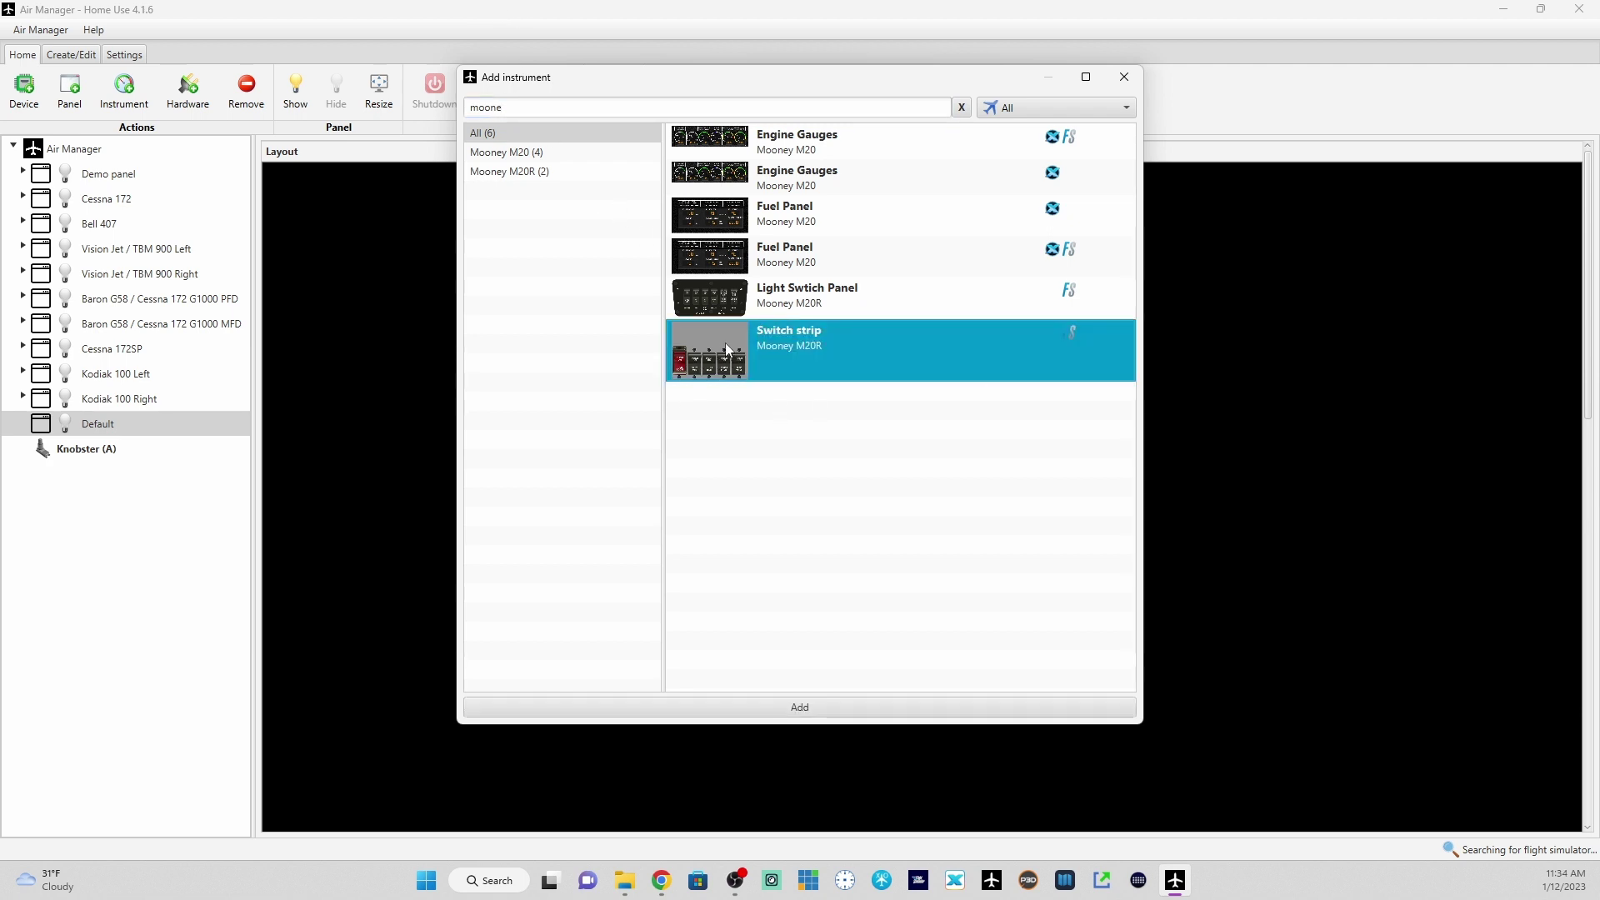
{"action": "left_click", "coordinate": [820, 708]}
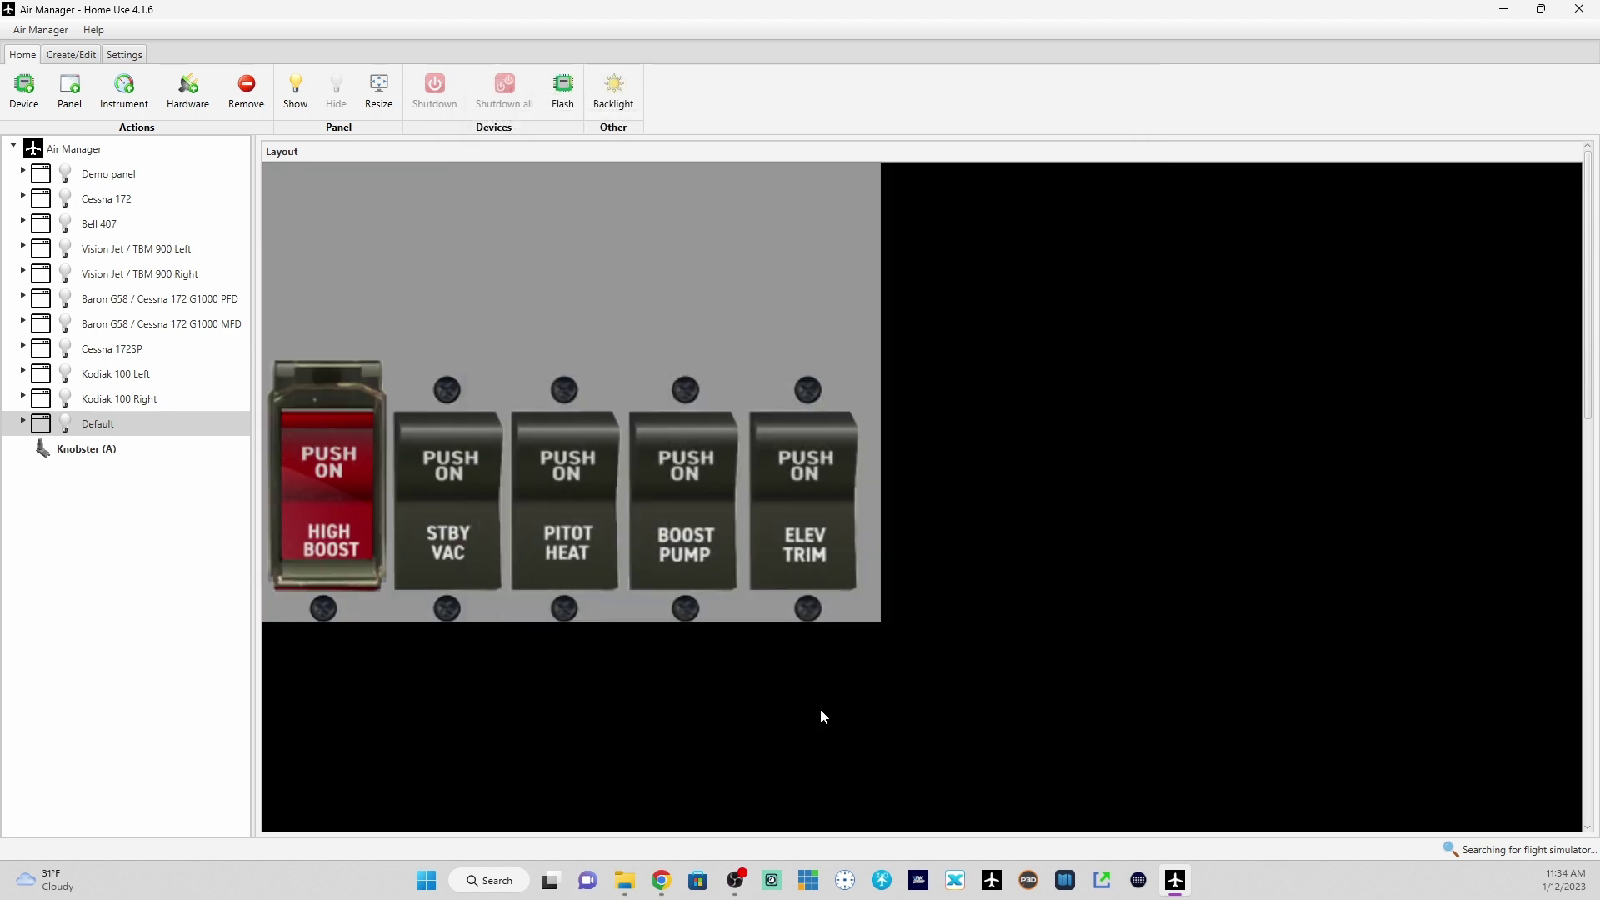